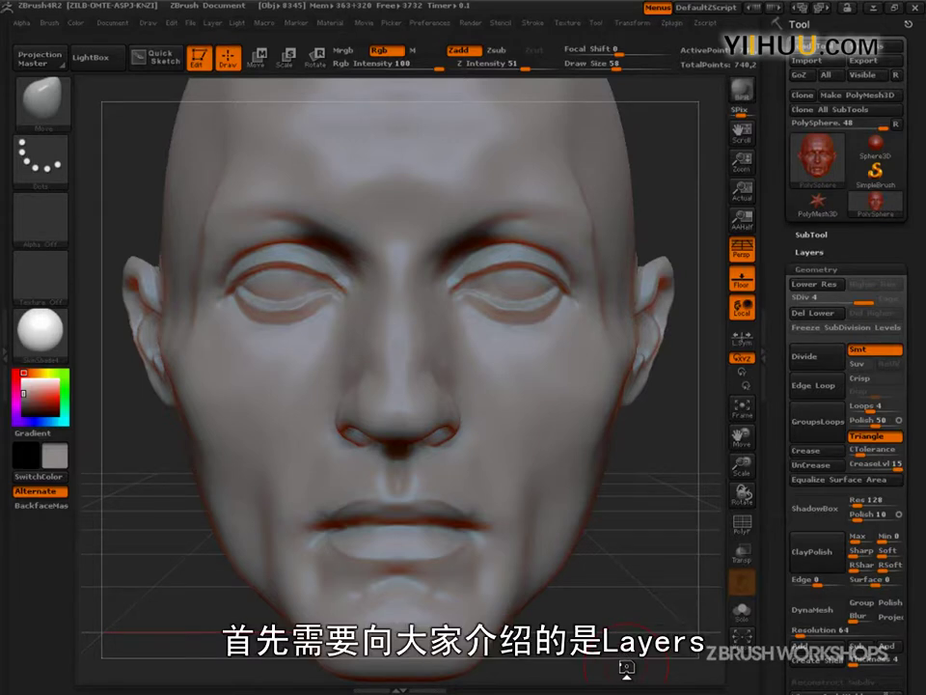
Expand the Layers settings for the head and create a new layer
click(821, 270)
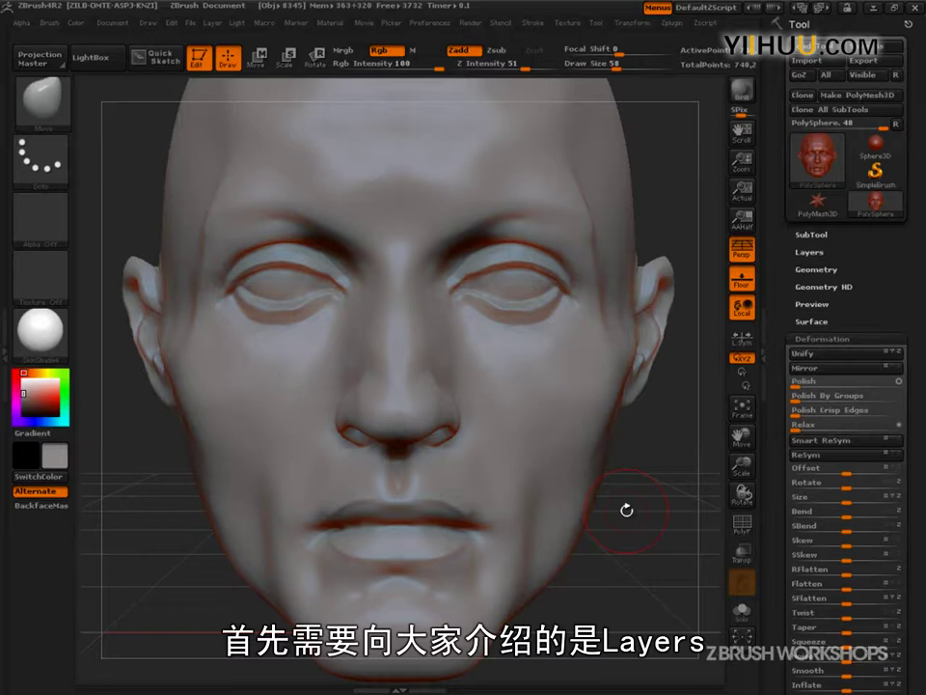
click(828, 339)
click(909, 599)
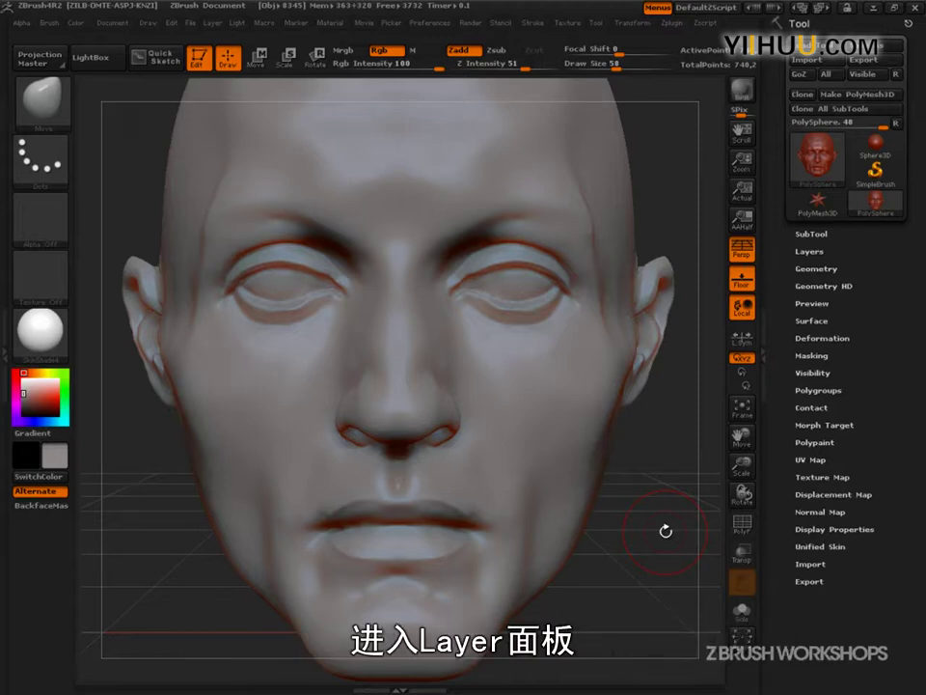
click(812, 250)
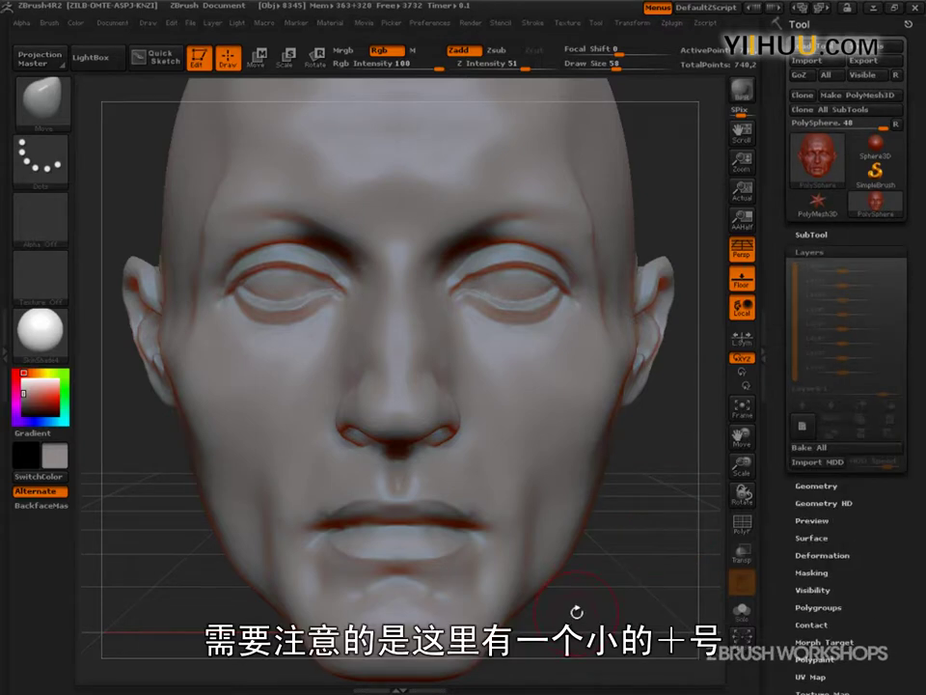
key(ctrl+shift)
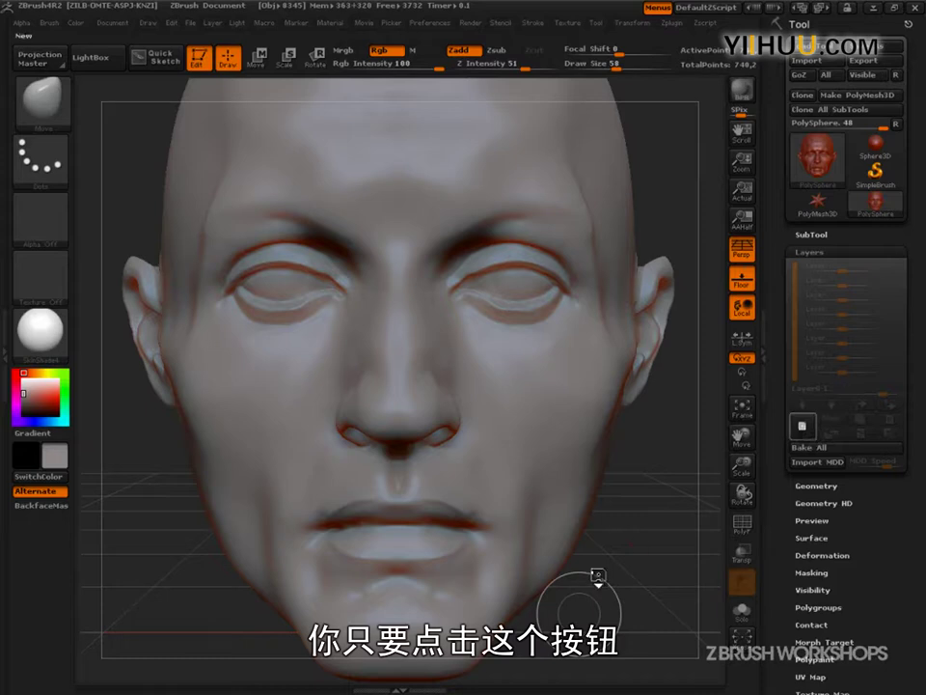
Lower the head's subdivision level to 3 and return it to level 4
click(820, 488)
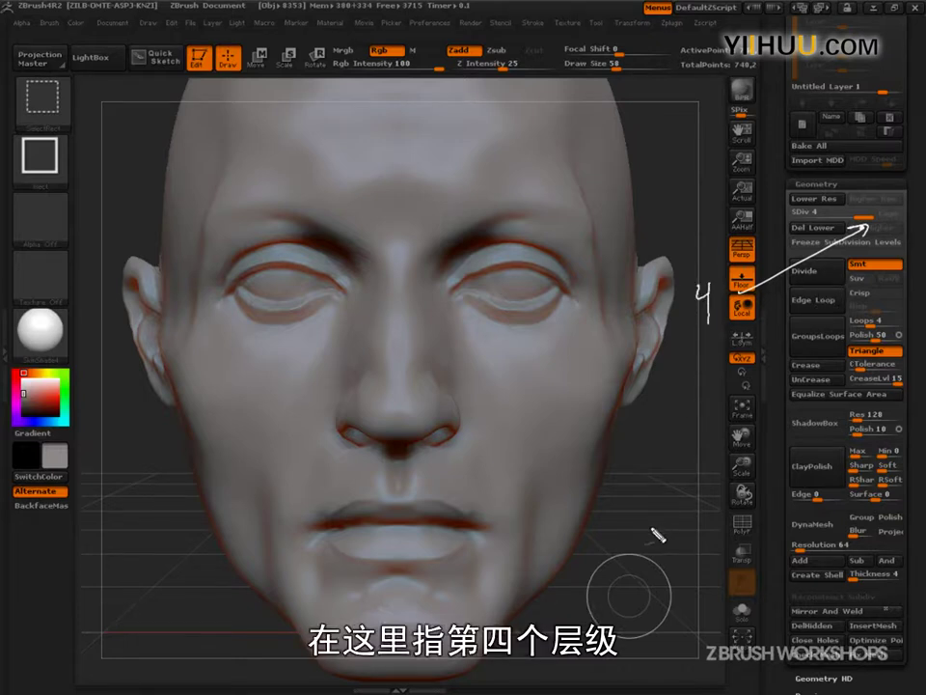
click(842, 216)
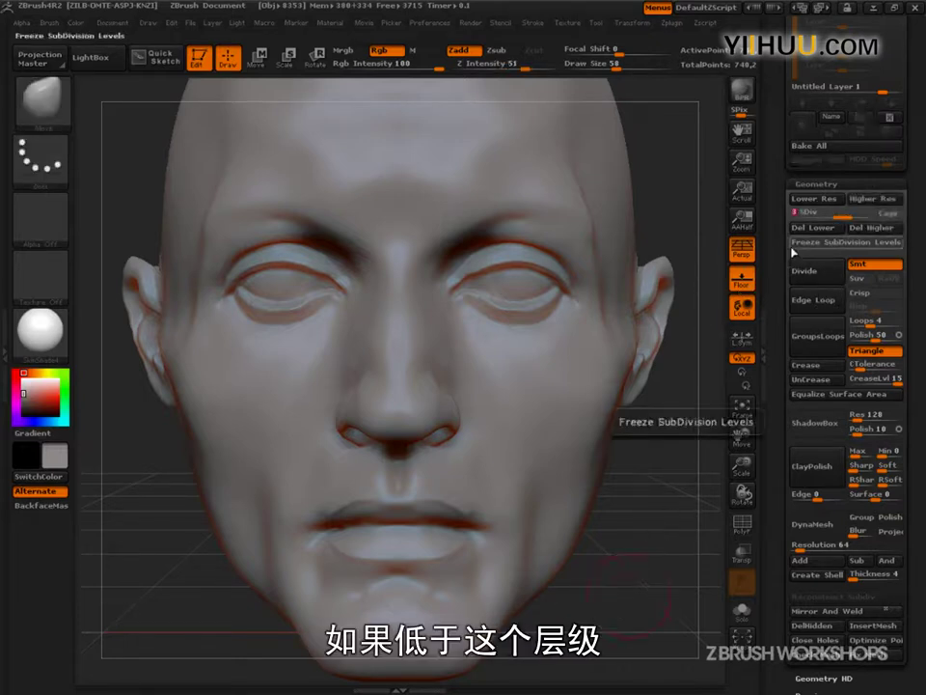
click(862, 213)
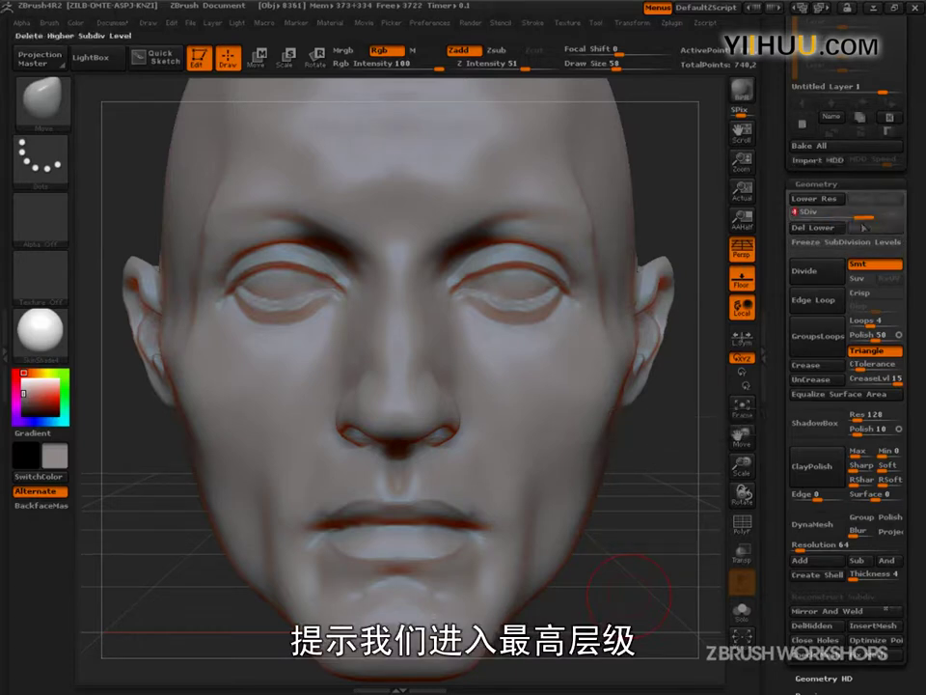
drag(773, 240, 831, 331)
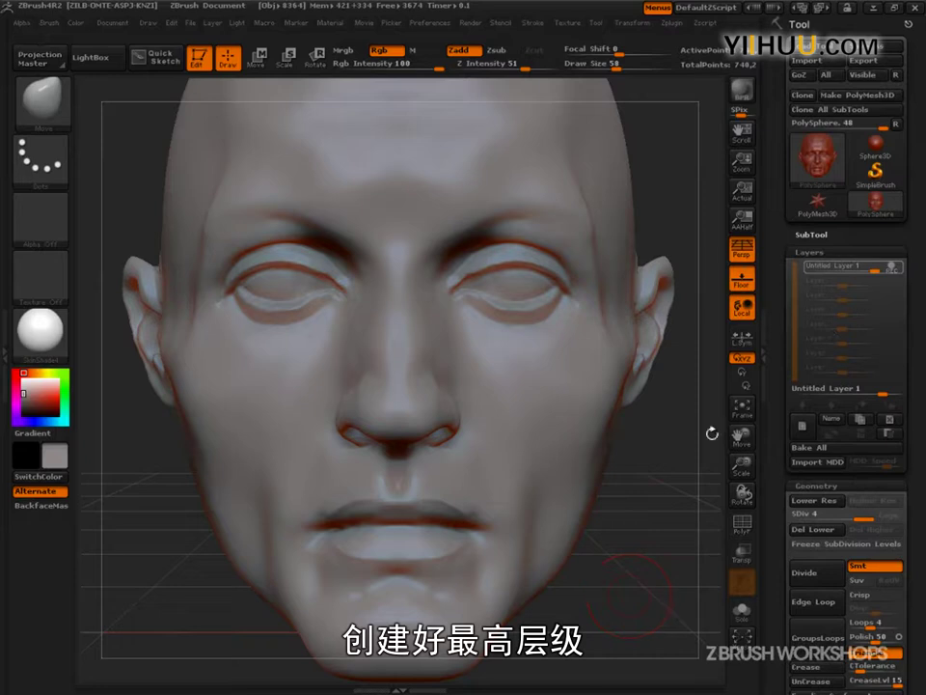
Circle the new layer's REC indicator with the screen pen and clear the markup
key(ctrl+shift)
drag(906, 253, 911, 254)
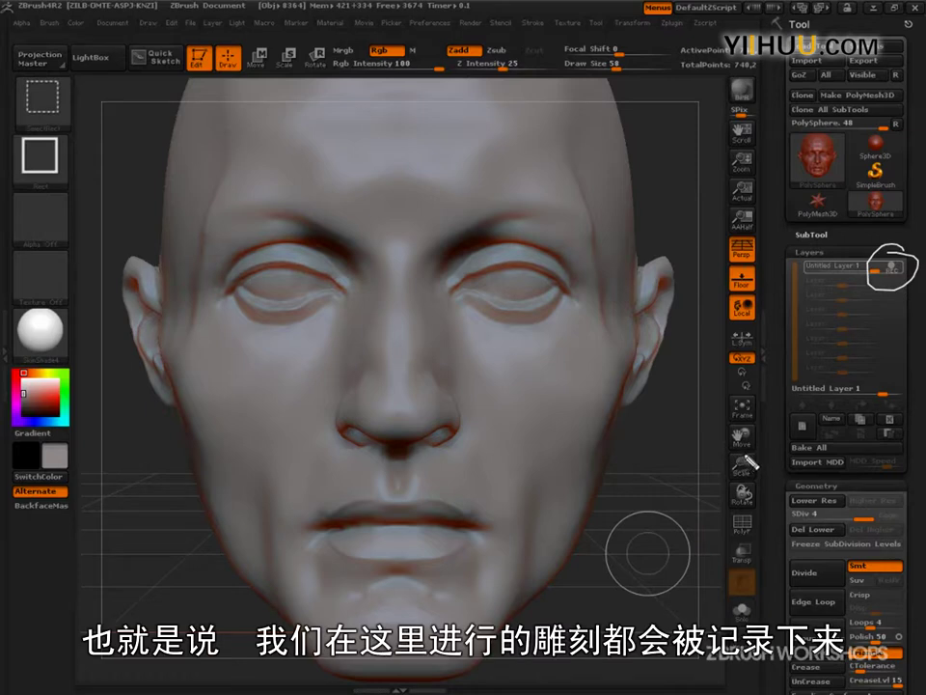
key(Escape)
Stretch the top of the skull upward with the Move brush at draw size 242, and reduce the draw size to 16
mouse_move(651, 549)
mouse_down()
mouse_move(639, 469)
mouse_move(642, 543)
mouse_move(623, 546)
mouse_move(643, 546)
mouse_up()
key(s)
alt+drag(642, 547, 678, 544)
key(s)
drag(502, 305, 547, 305)
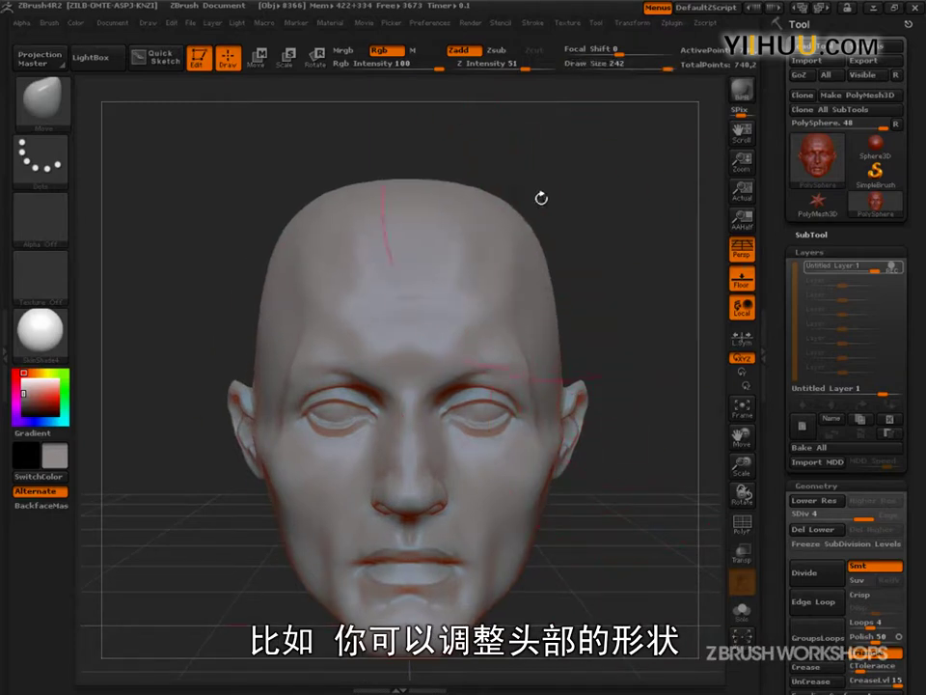
drag(445, 196, 445, 145)
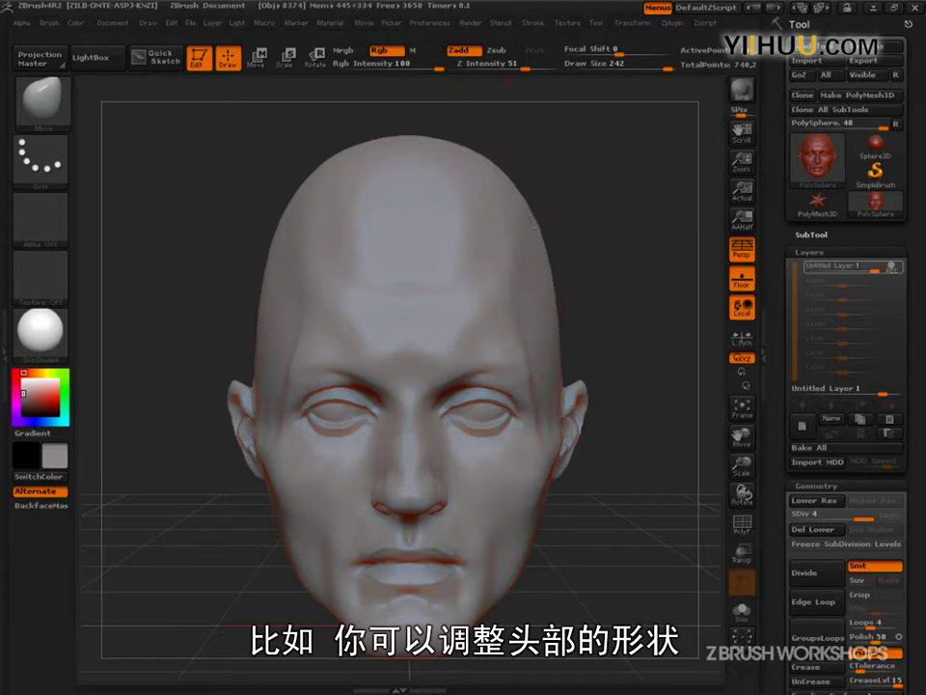
drag(495, 177, 495, 121)
key(s)
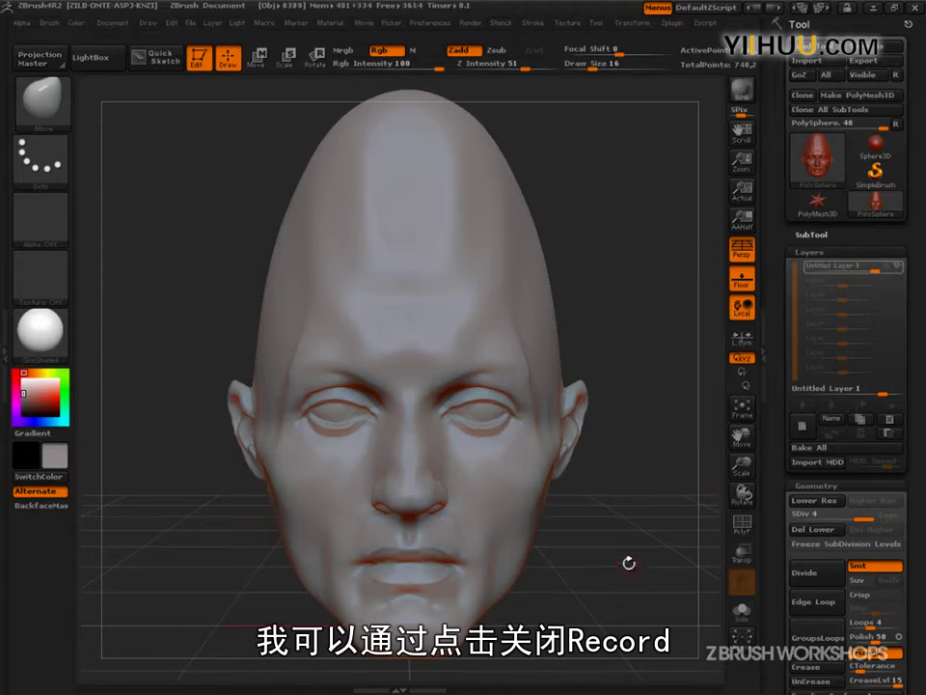
Stop recording the layer and compare its effect by toggling its visibility and moving its intensity to 0 and back to 1
click(900, 268)
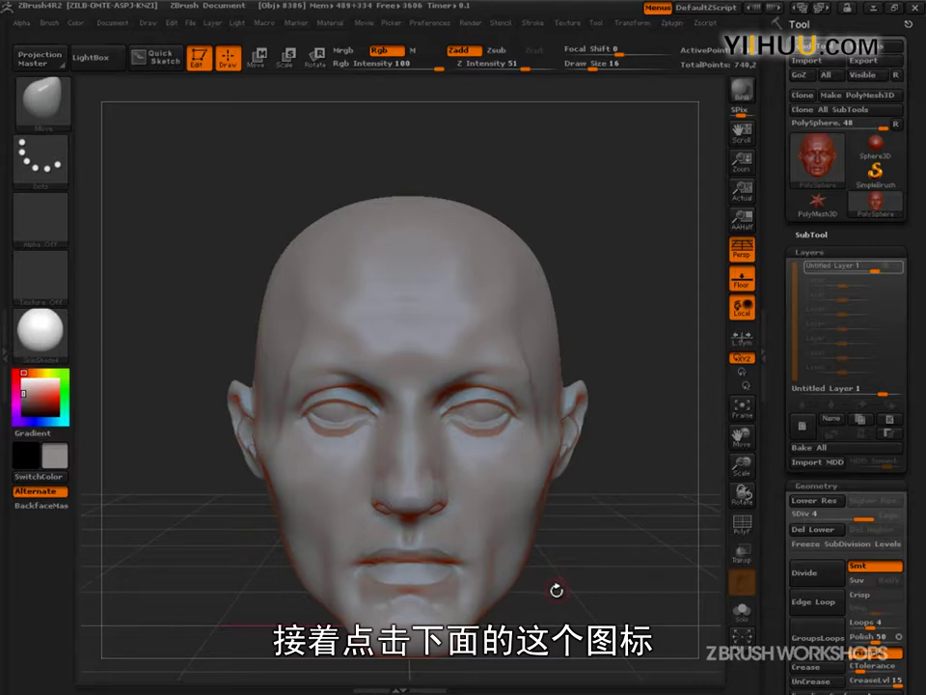
click(900, 268)
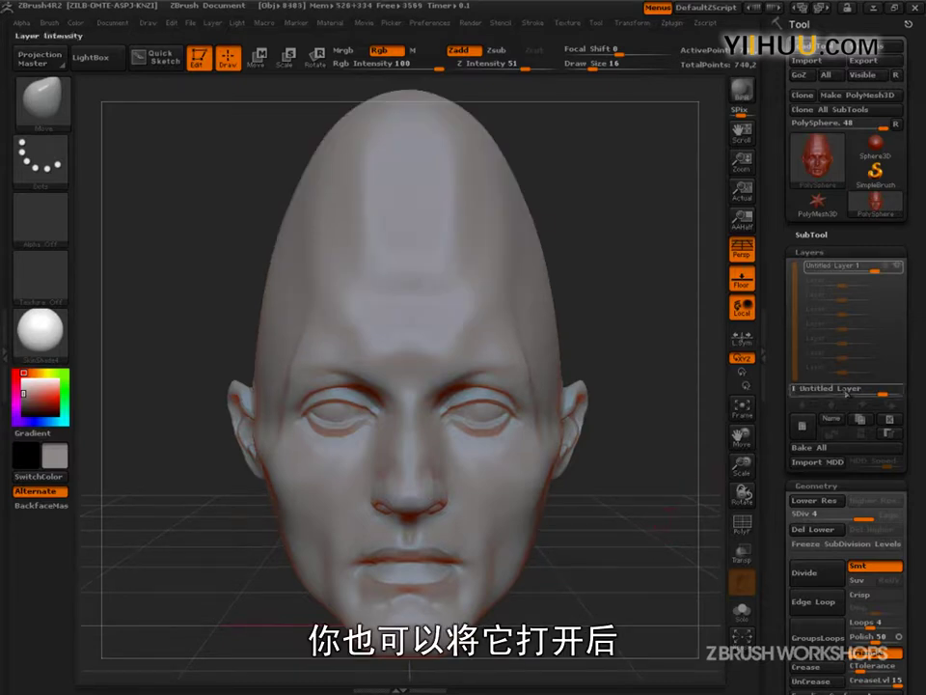
drag(875, 269, 802, 274)
mouse_move(676, 420)
mouse_down()
mouse_move(620, 428)
mouse_move(680, 421)
mouse_up()
click(842, 272)
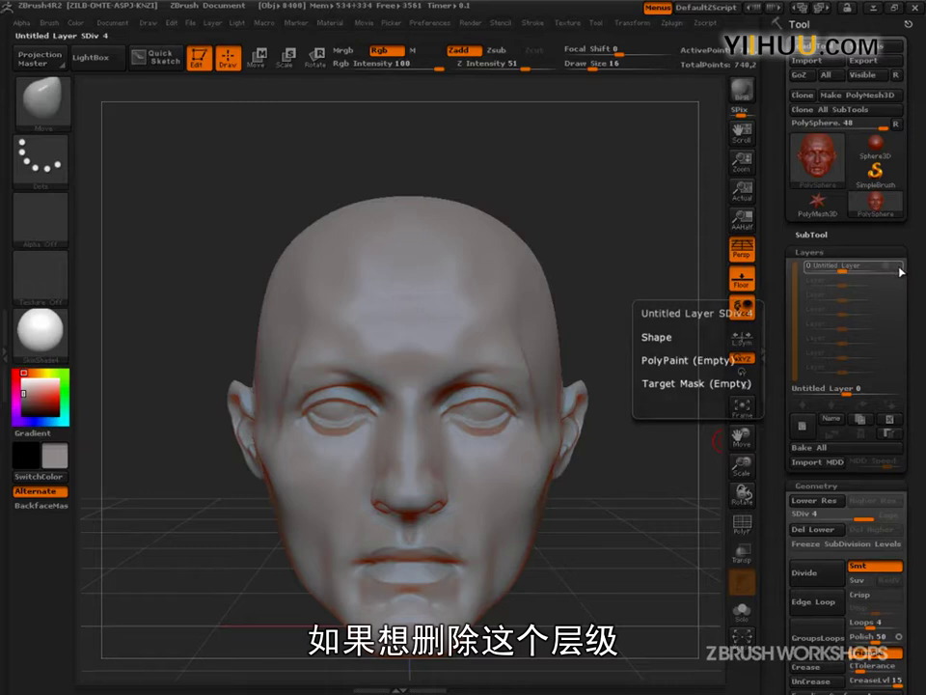
click(856, 268)
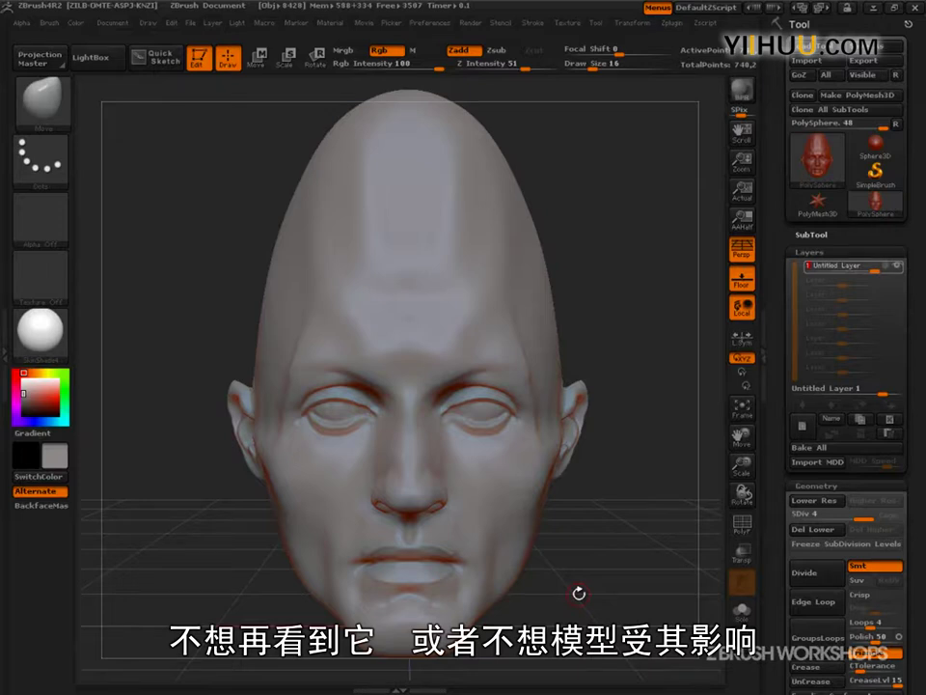
Try deleting the layer, bring it back, and set its intensity to 1
click(889, 421)
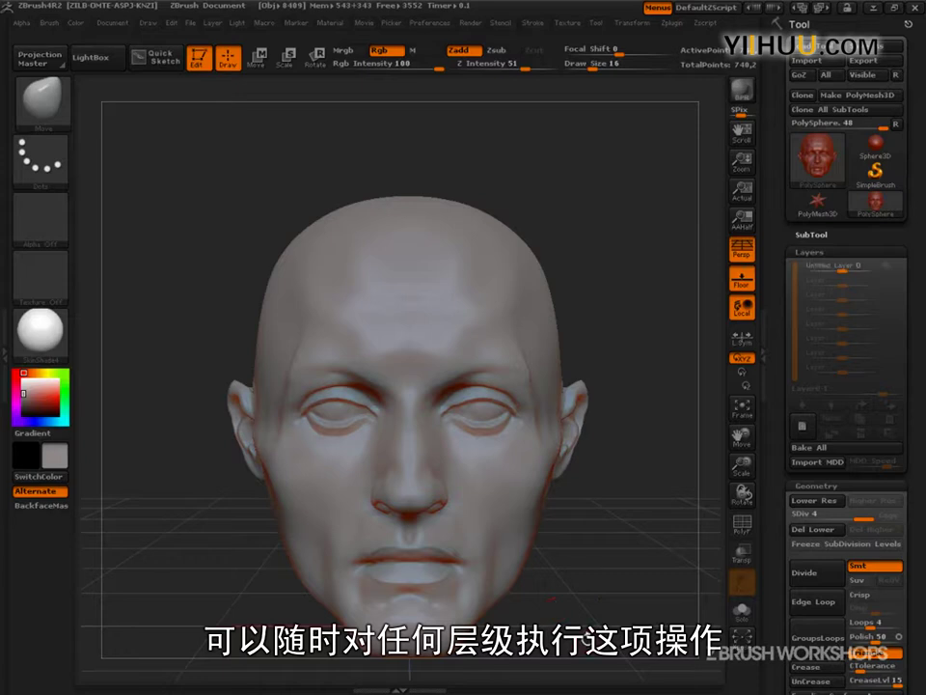
drag(863, 268, 876, 267)
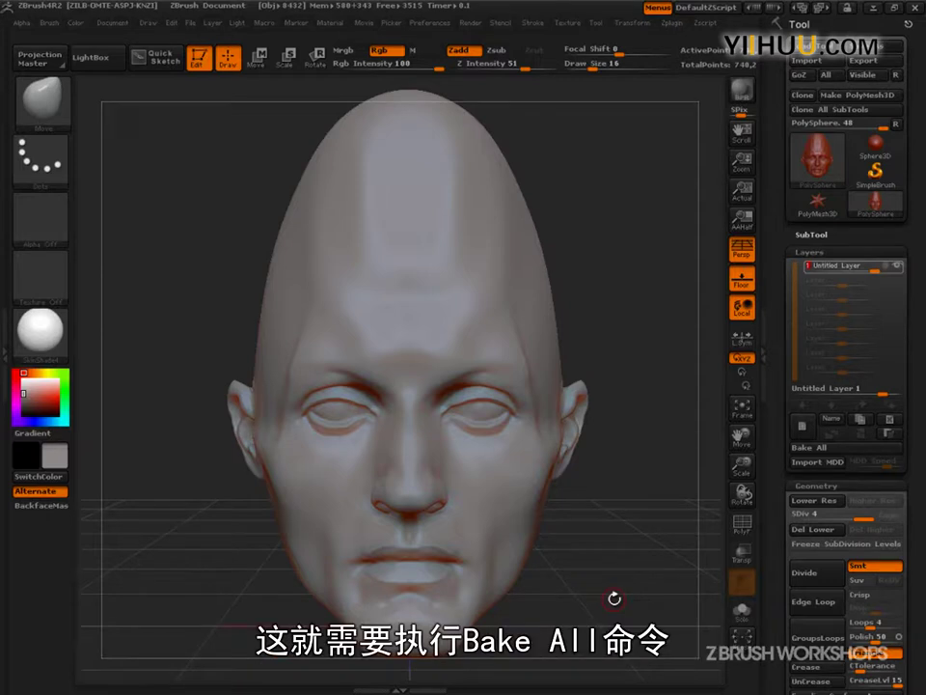
Bake all layers into the head, inspect it from the side, and undo the bake
click(828, 450)
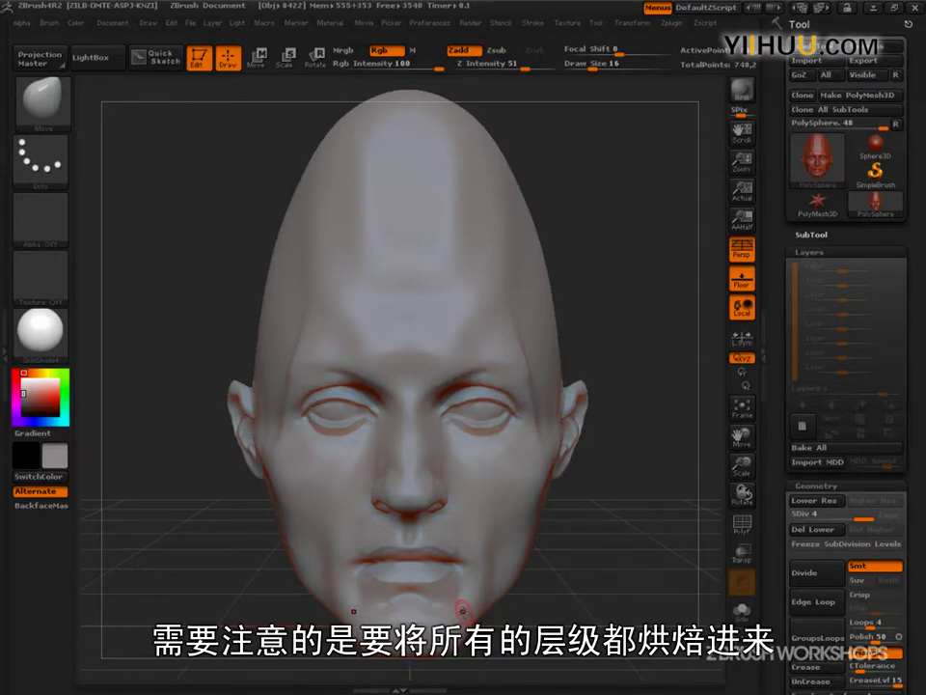
drag(655, 563, 607, 595)
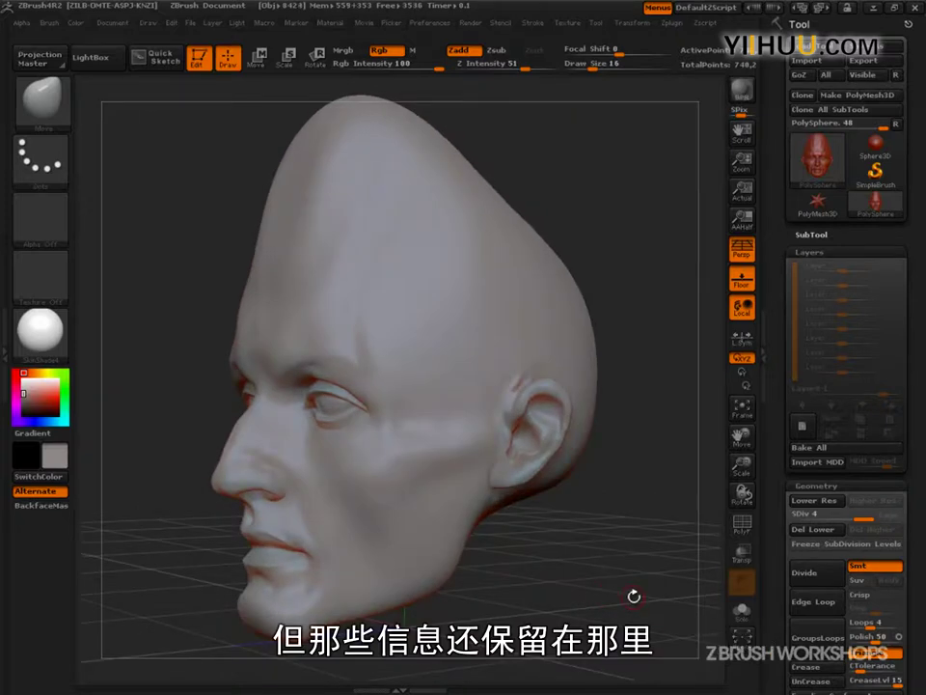
key(ctrl+shift+z)
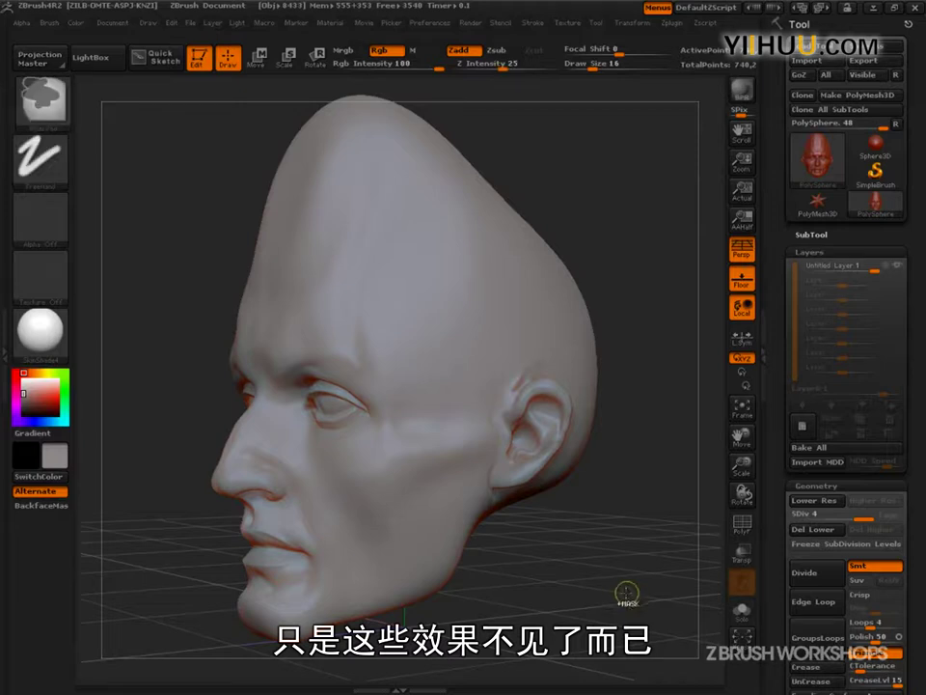
Select the restored layer holding the stretched skull and delete it
click(897, 274)
click(902, 276)
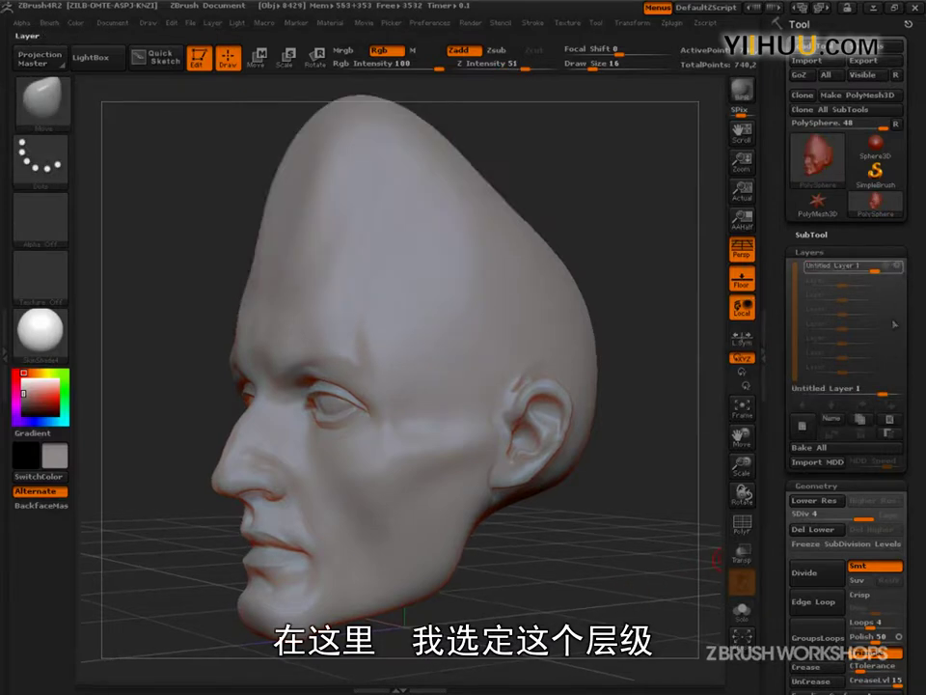
click(889, 421)
drag(557, 558, 584, 566)
key(shift)
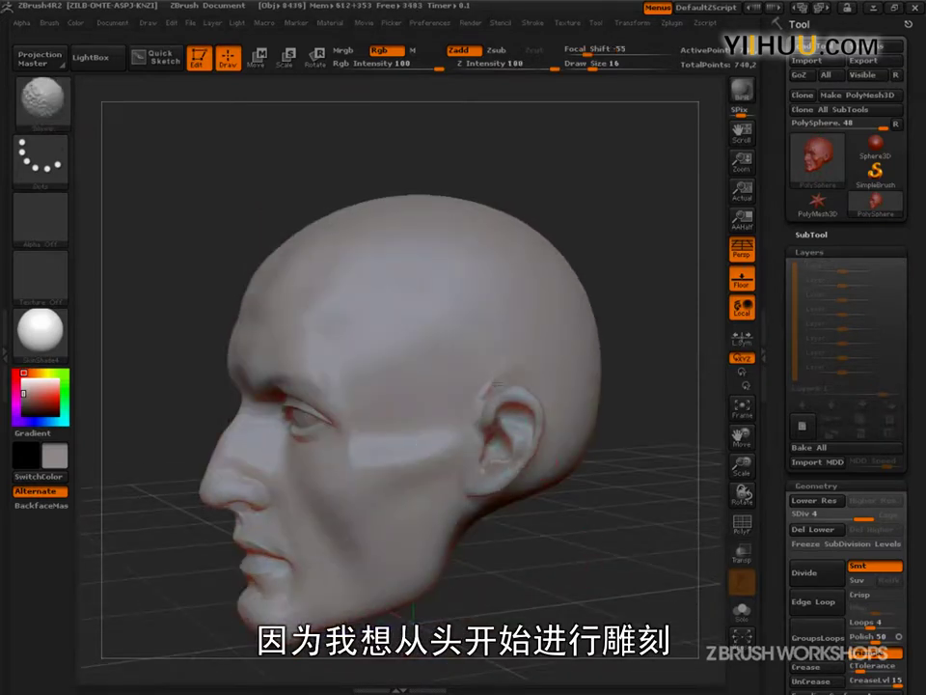
drag(447, 550, 610, 599)
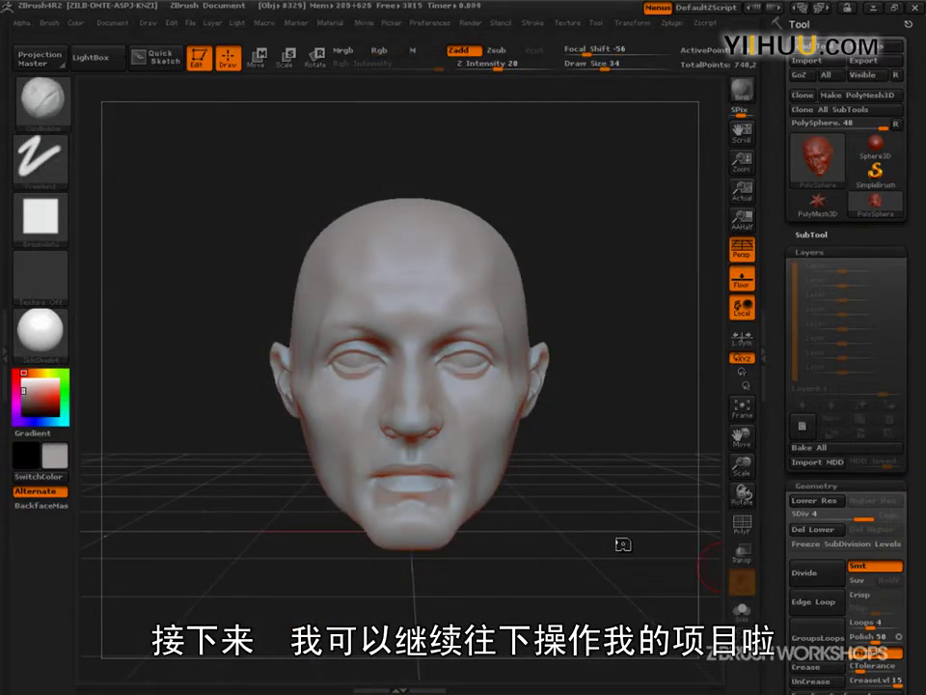
Handwrite the underlined heading "Zombies" in the empty space beside the head with the screen pen
drag(620, 544, 530, 556)
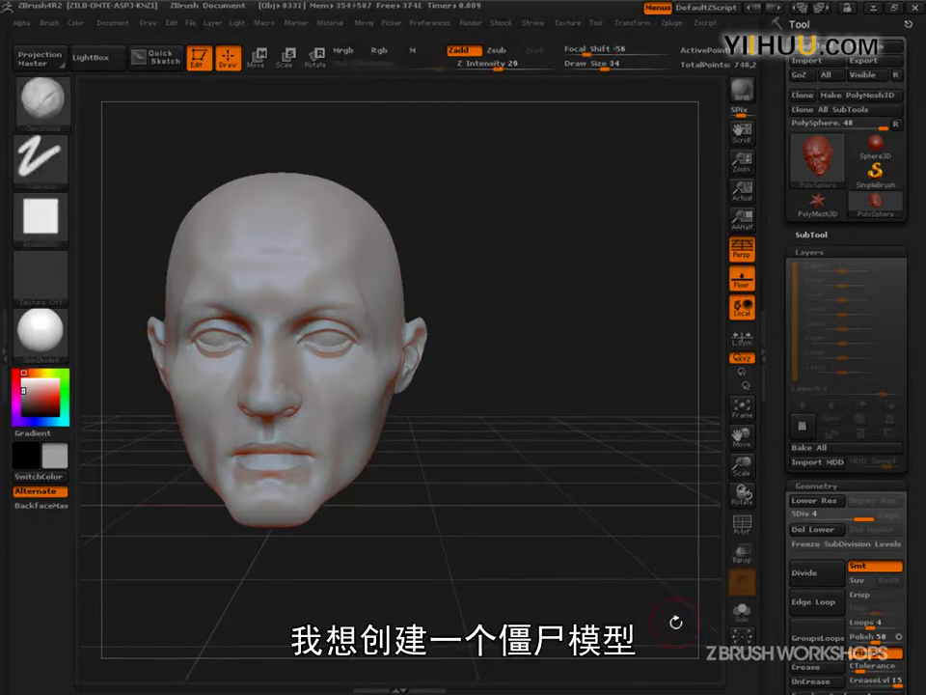
key(ctrl+2)
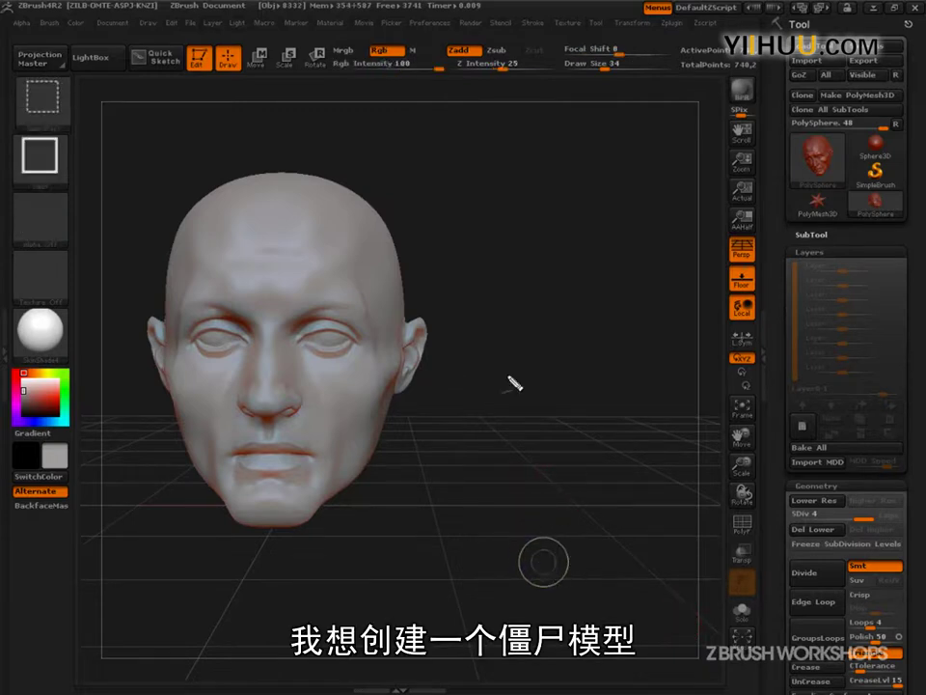
mouse_move(406, 166)
mouse_down()
mouse_move(500, 192)
mouse_move(676, 185)
mouse_up()
drag(418, 243, 719, 197)
drag(502, 231, 526, 229)
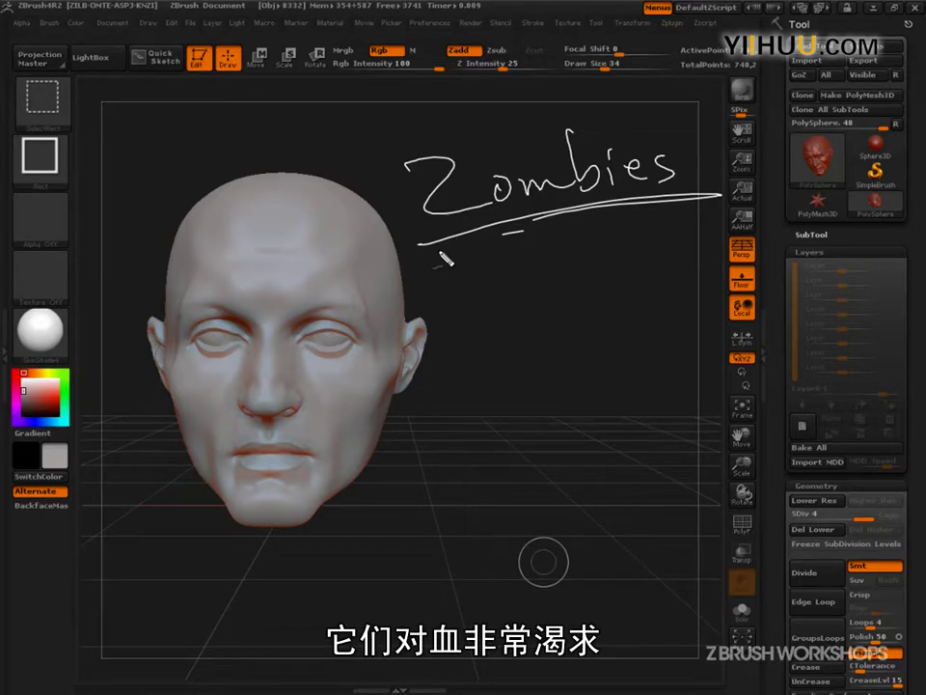
Handwrite the word "Thirsty" beneath the "Zombies" heading
drag(458, 262, 495, 257)
mouse_move(472, 260)
mouse_down()
mouse_move(472, 294)
mouse_move(541, 292)
mouse_up()
mouse_move(547, 273)
mouse_down()
mouse_move(572, 274)
mouse_move(576, 291)
mouse_up()
drag(593, 256, 596, 292)
mouse_move(583, 272)
mouse_down()
mouse_move(604, 269)
mouse_move(618, 299)
mouse_up()
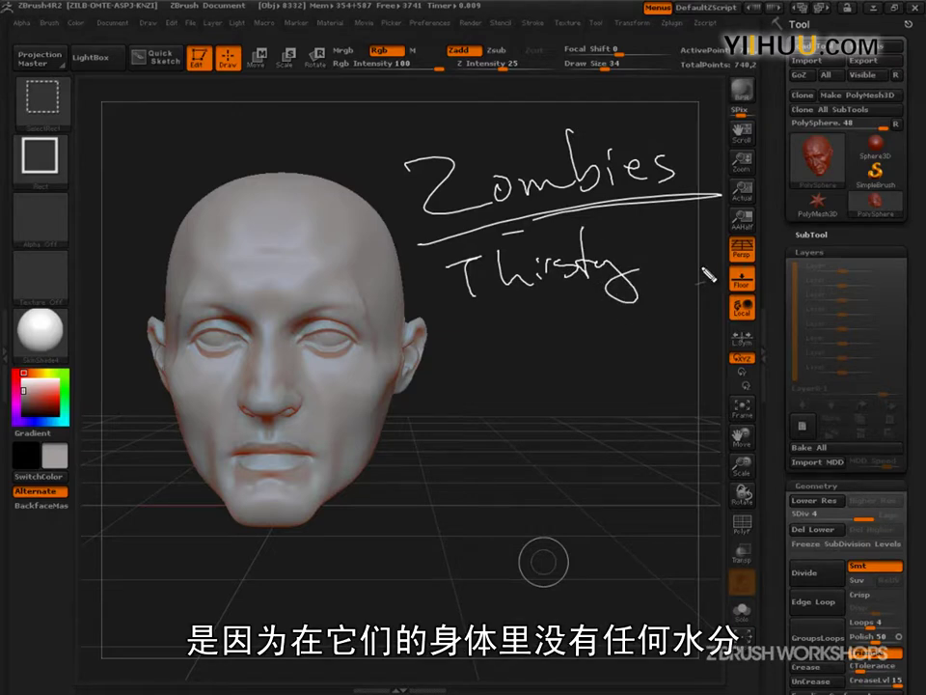
Draw a downward arrow below "Thirsty" and handwrite "Skin is Dry" under it
drag(530, 307, 537, 322)
mouse_move(525, 328)
mouse_down()
mouse_move(530, 357)
mouse_move(546, 311)
mouse_up()
drag(461, 359, 439, 394)
drag(473, 352, 470, 398)
mouse_move(502, 365)
mouse_down()
mouse_move(504, 398)
mouse_move(521, 397)
mouse_move(554, 364)
mouse_move(600, 383)
mouse_up()
drag(473, 415, 473, 461)
mouse_move(518, 463)
mouse_down()
mouse_move(539, 438)
mouse_move(559, 453)
mouse_up()
drag(567, 434, 552, 475)
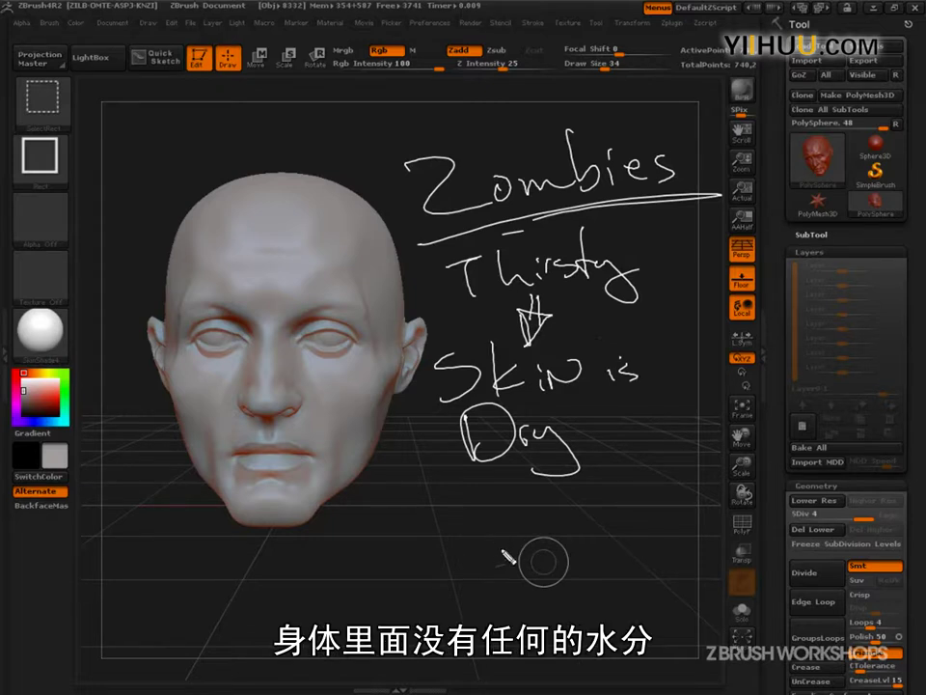
Handwrite "Bone structure" below the skin note, number the traits with circled 1, 2 and 3, and write the third note
mouse_move(447, 483)
mouse_down()
mouse_move(484, 516)
mouse_move(610, 518)
mouse_move(599, 487)
mouse_move(693, 479)
mouse_move(734, 481)
mouse_move(772, 504)
mouse_move(828, 498)
mouse_up()
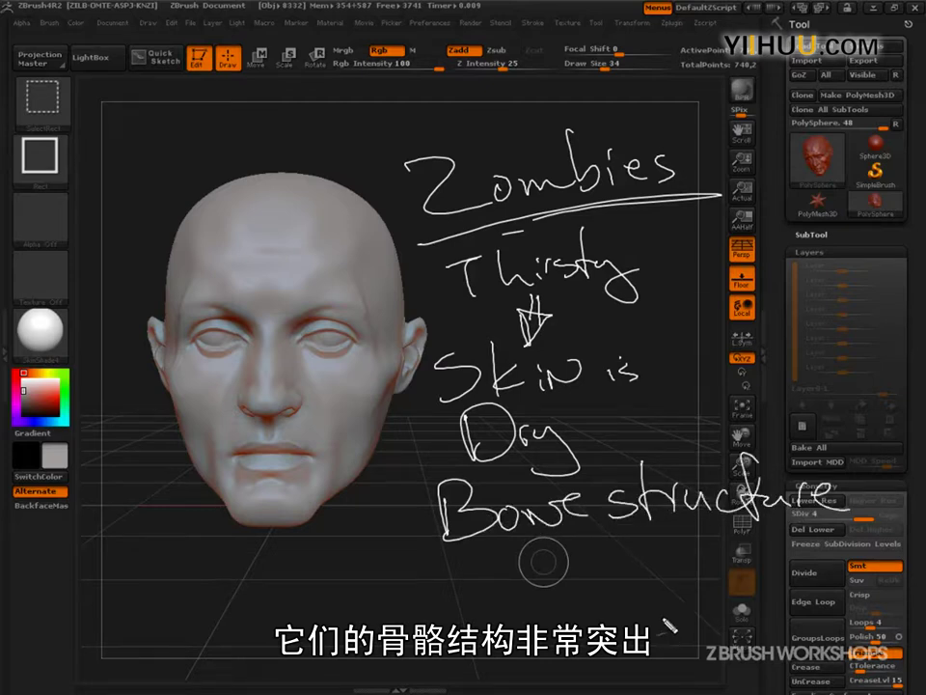
mouse_move(413, 388)
mouse_down()
mouse_move(422, 376)
mouse_move(415, 417)
mouse_up()
drag(398, 487, 410, 512)
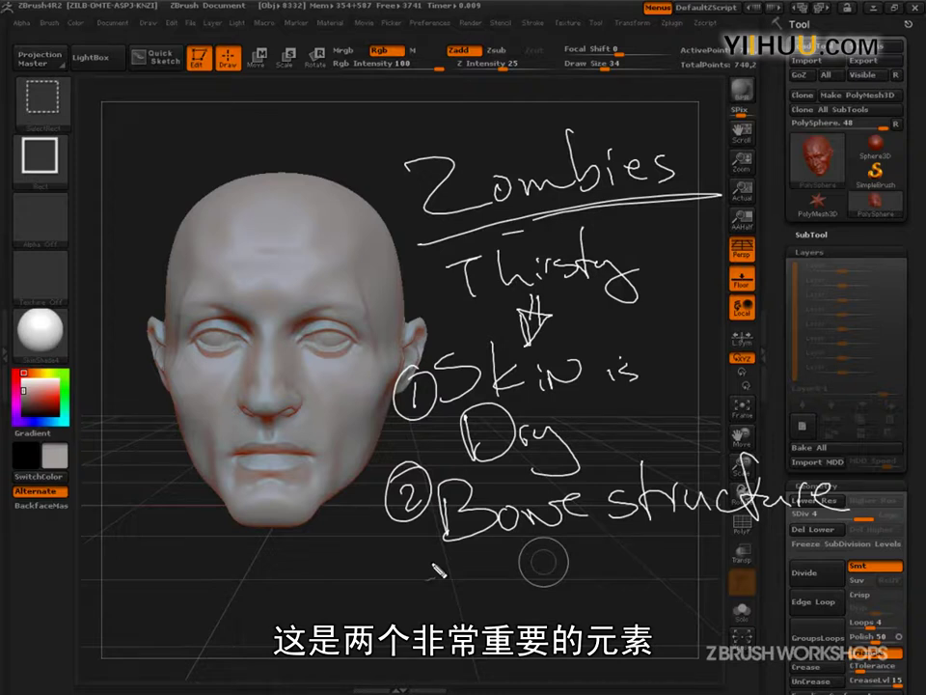
drag(408, 569, 397, 590)
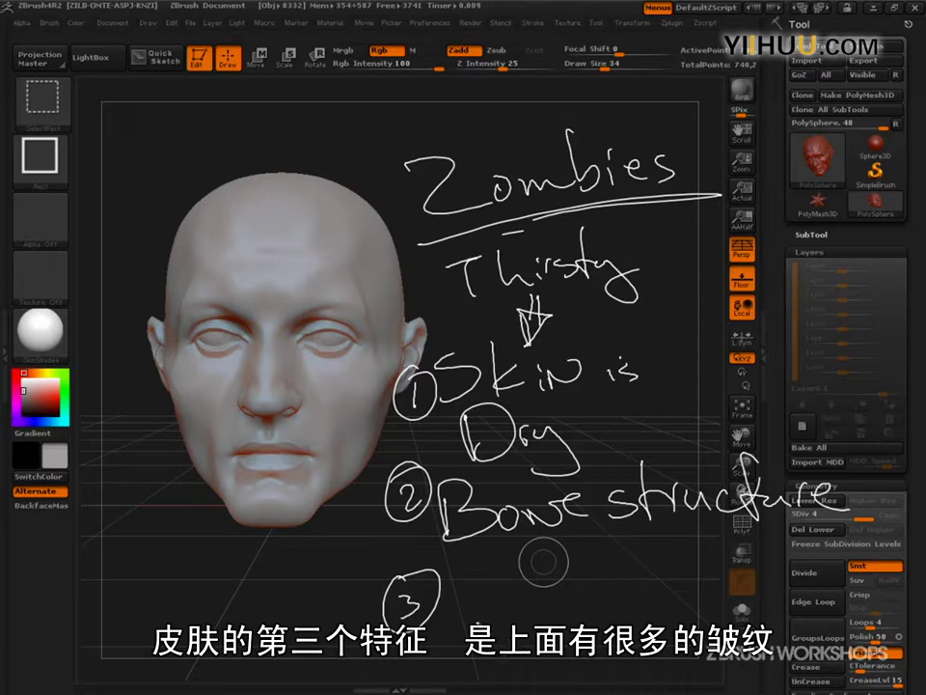
mouse_move(452, 603)
mouse_down()
mouse_move(591, 596)
mouse_move(634, 627)
mouse_up()
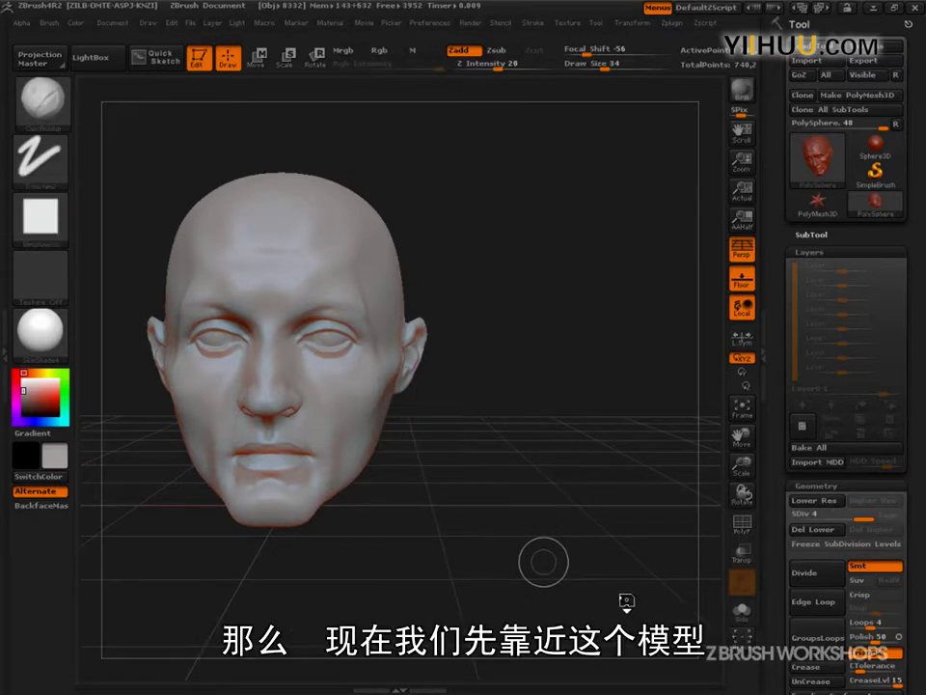
Create a new layer on the head for the zombie sculpt and set the ClayBuildup brush's draw size to 80
mouse_move(625, 601)
mouse_down()
mouse_move(547, 592)
mouse_move(589, 589)
mouse_move(617, 606)
mouse_move(610, 598)
mouse_move(585, 597)
mouse_move(585, 606)
mouse_move(612, 604)
mouse_move(560, 599)
mouse_move(569, 599)
mouse_up()
click(800, 424)
key(s)
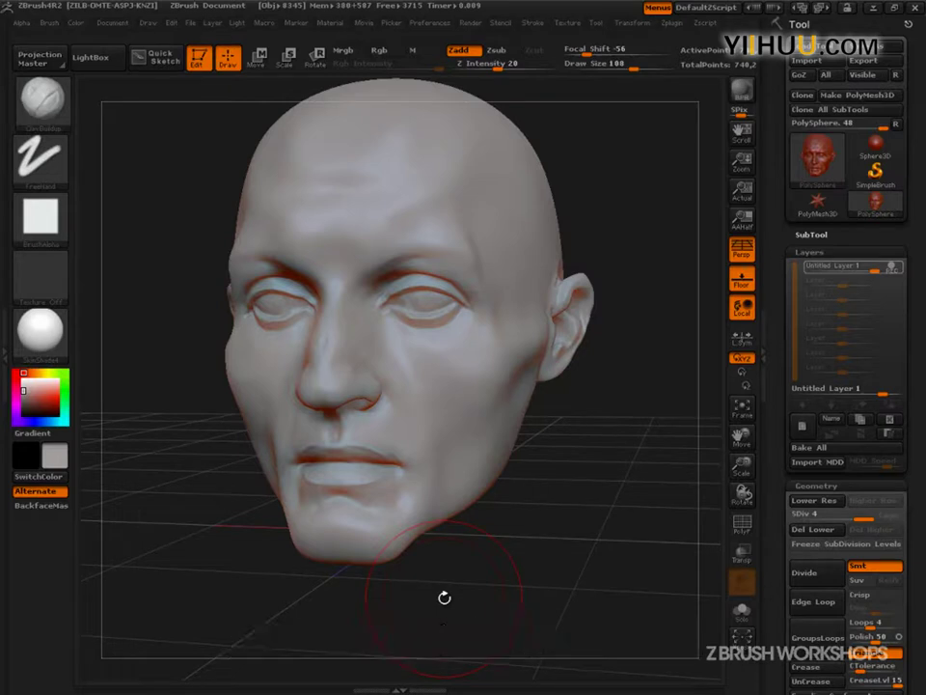
drag(609, 570, 676, 526)
drag(675, 666, 597, 666)
key(s)
drag(589, 609, 593, 609)
drag(620, 606, 587, 611)
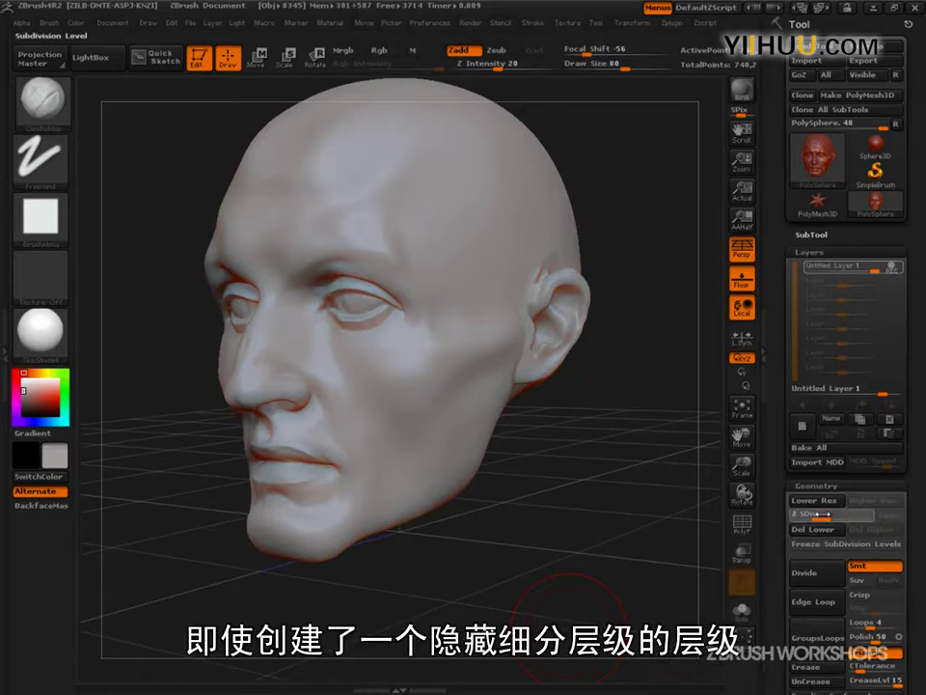
Drop the head to subdivision level 1 and switch to the Standard brush with a draw size of 54
drag(809, 514, 819, 521)
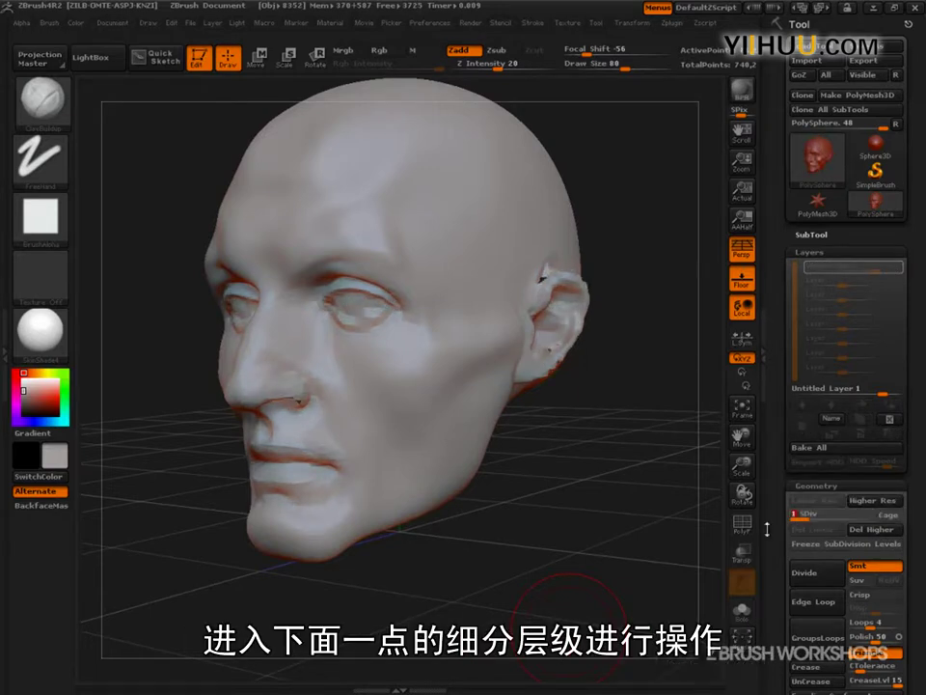
key(shift+d)
drag(584, 583, 608, 522)
key(b)
key(s)
key(t)
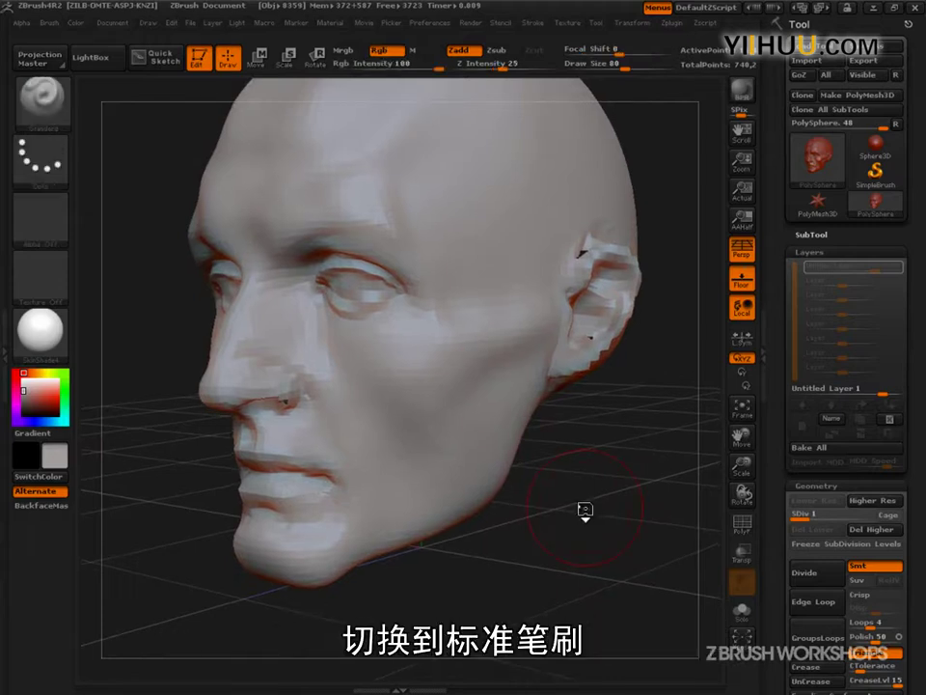
key([)
key([)
key([)
Sculpt sunken hollows beneath the cheekbone, at the temple and along the jaw on one side of the head
mouse_move(480, 393)
mouse_down()
mouse_move(552, 334)
mouse_move(507, 311)
mouse_move(467, 313)
mouse_up()
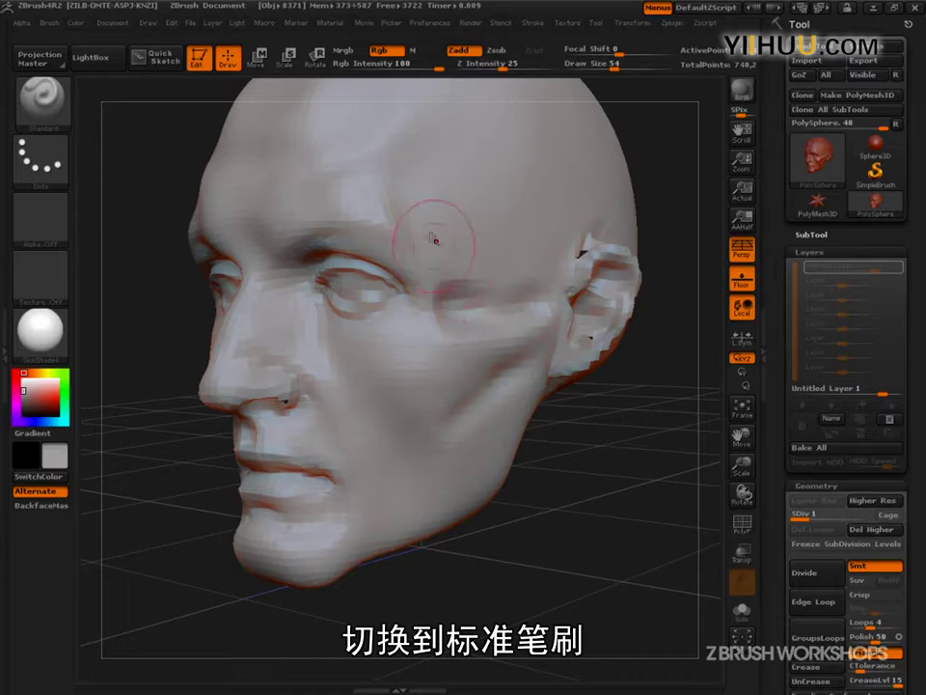
drag(443, 216, 534, 289)
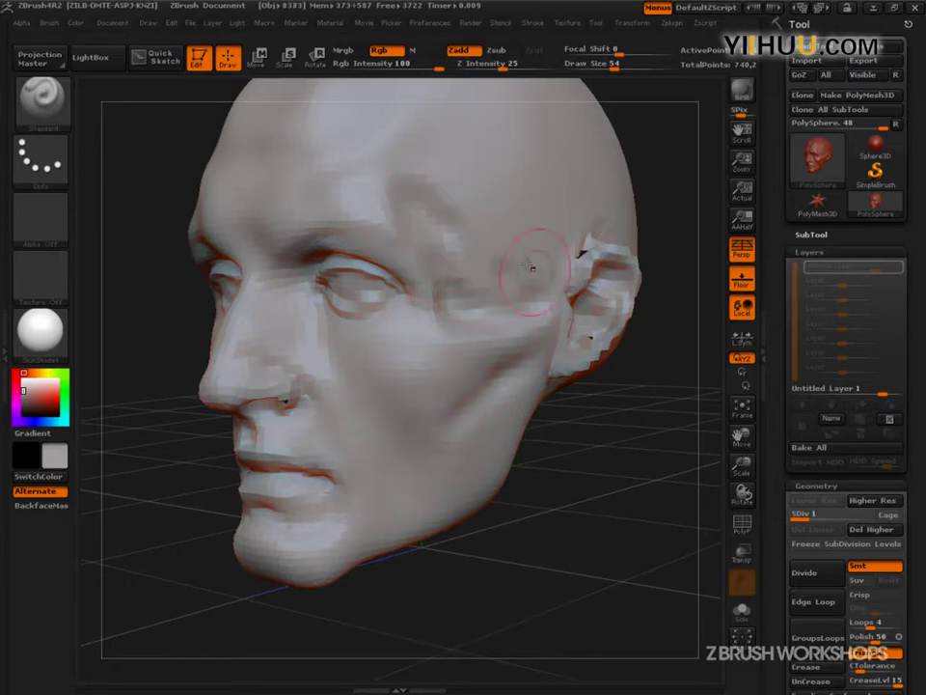
mouse_move(517, 357)
mouse_down()
mouse_move(436, 424)
mouse_move(413, 409)
mouse_up()
mouse_move(470, 386)
mouse_down()
mouse_move(390, 422)
mouse_move(376, 461)
mouse_up()
Turn perspective off and mask the sculpted half of the front-facing head, using the masking brush with no alpha
mouse_move(473, 569)
mouse_down()
mouse_move(591, 536)
mouse_move(591, 519)
mouse_move(610, 521)
mouse_move(559, 498)
mouse_move(596, 525)
mouse_move(579, 525)
mouse_up()
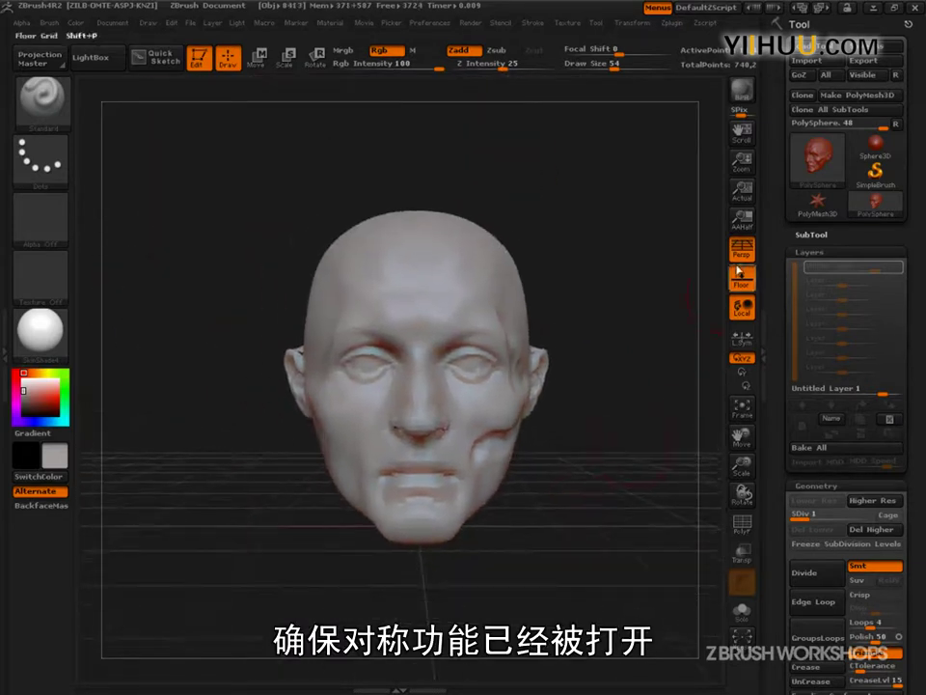
click(741, 253)
mouse_move(650, 165)
ctrl+mouse_down()
mouse_move(640, 241)
mouse_move(456, 577)
mouse_move(443, 559)
mouse_move(397, 591)
mouse_move(405, 584)
ctrl+mouse_up()
ctrl+drag(610, 576, 596, 551)
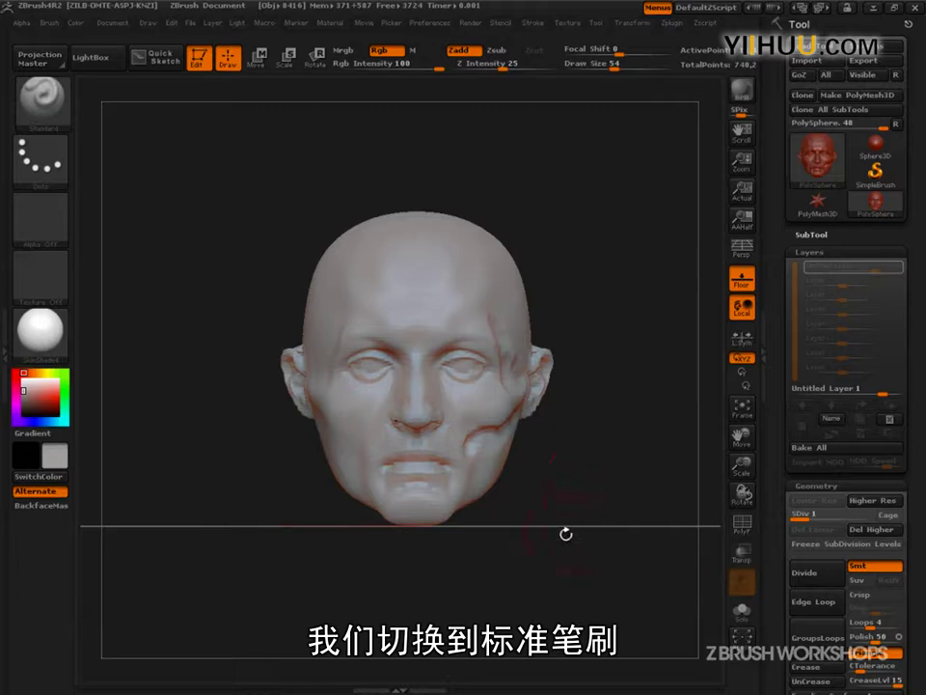
mouse_move(614, 143)
ctrl+mouse_down()
mouse_move(527, 502)
mouse_move(406, 618)
mouse_move(377, 605)
mouse_move(386, 610)
ctrl+mouse_up()
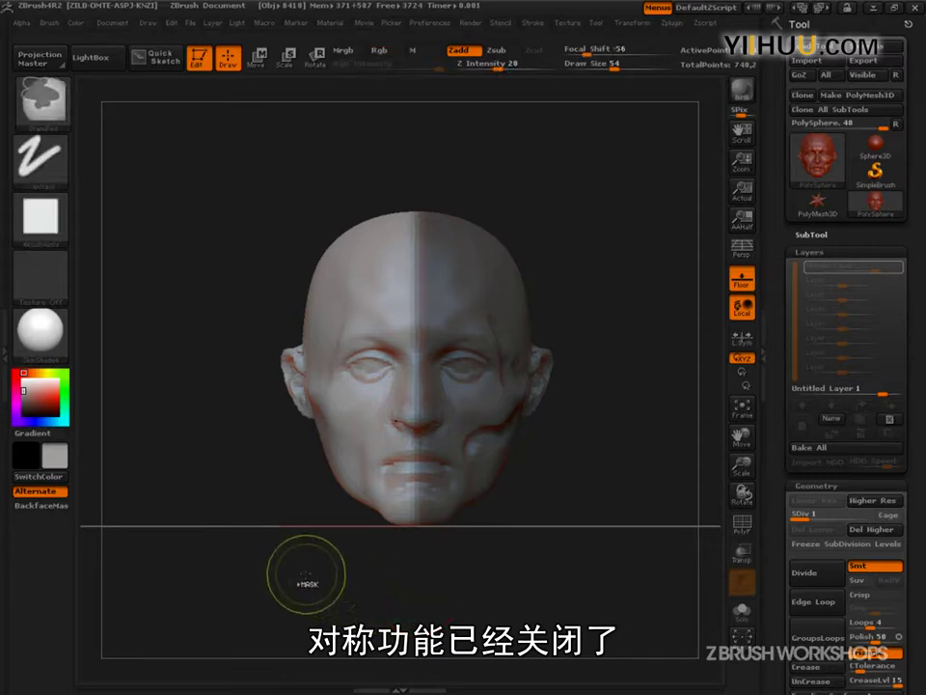
ctrl+click(40, 220)
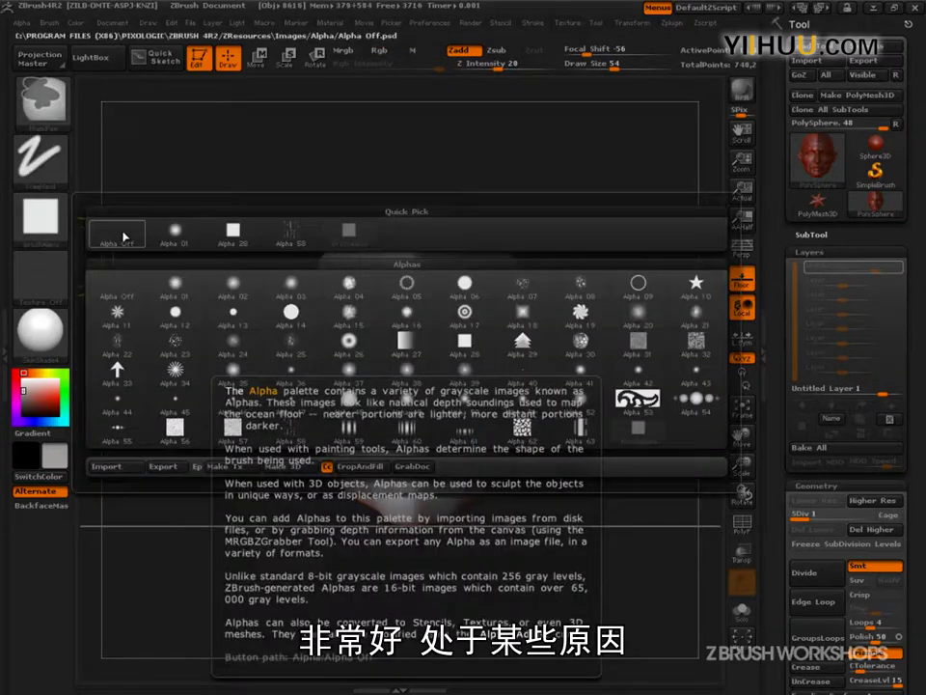
ctrl+click(124, 235)
ctrl+drag(633, 152, 663, 218)
ctrl+drag(657, 124, 420, 559)
Apply the Smart ReSym deformation to copy the sculpted hollows onto the other half of the face
drag(778, 616, 795, 446)
click(844, 506)
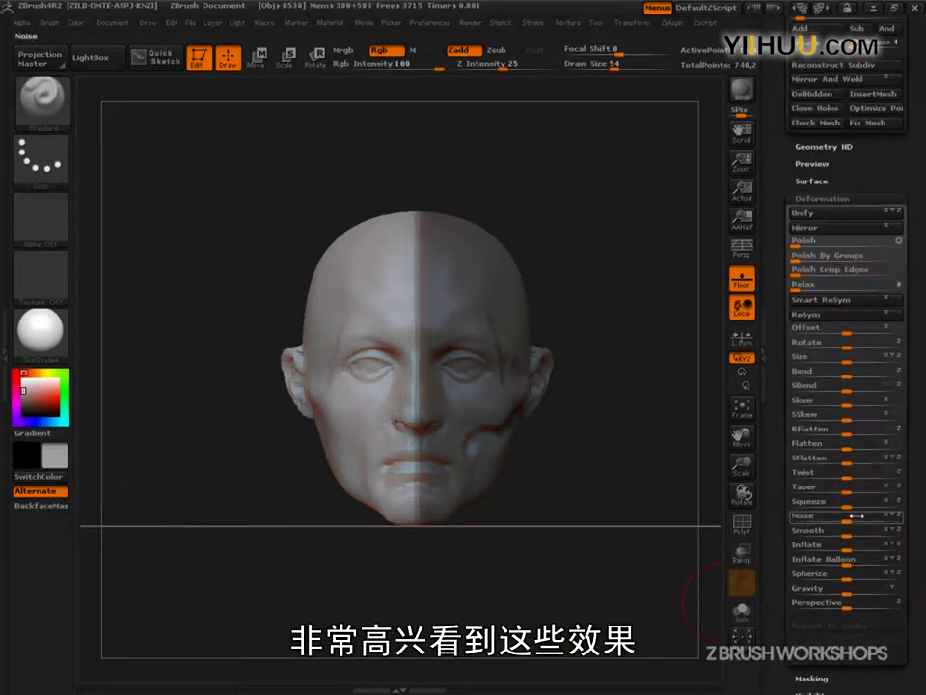
click(820, 300)
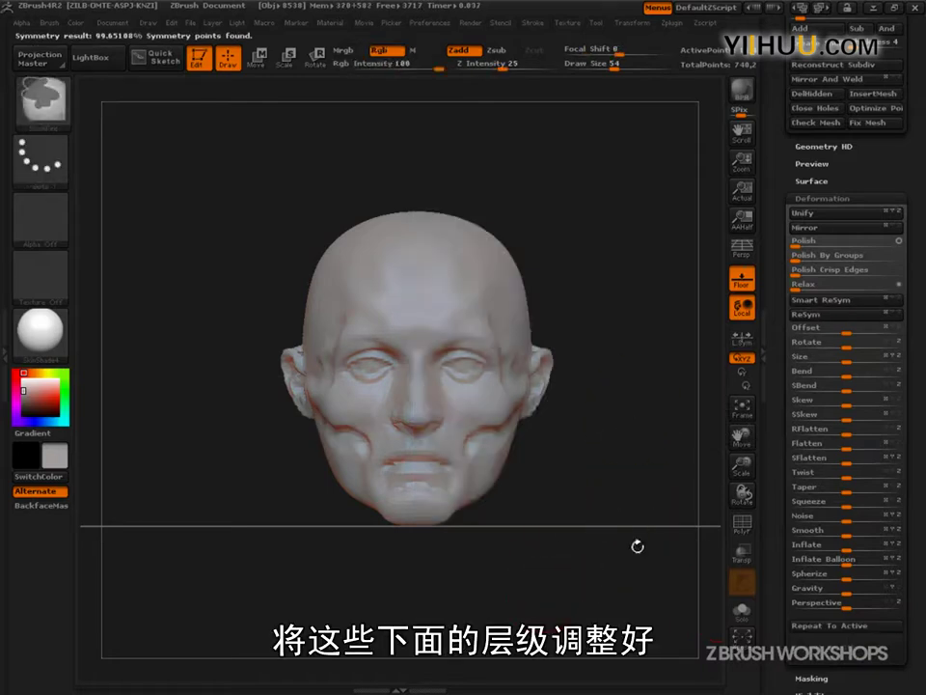
drag(656, 307, 641, 326)
click(829, 199)
drag(856, 212, 855, 322)
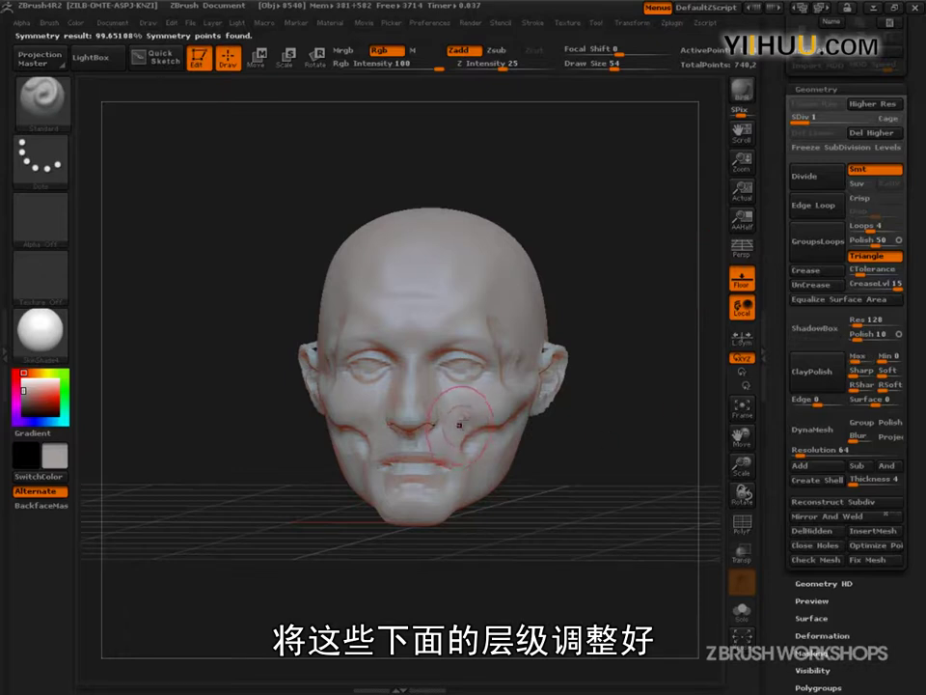
Turn perspective back on and carve the area beneath the eyes inward with a draw size of 28
drag(572, 502, 618, 550)
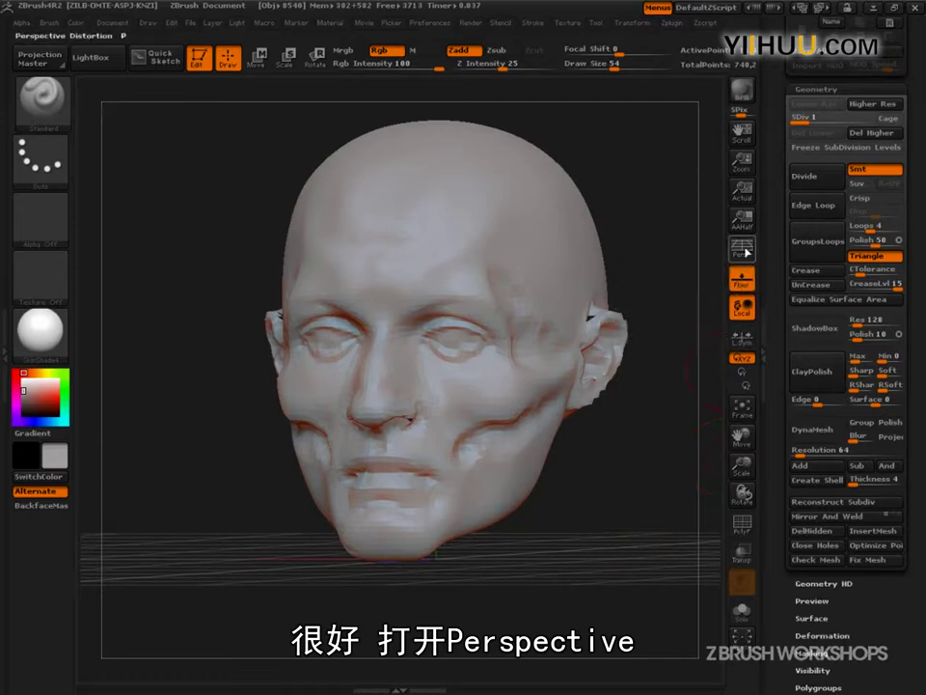
click(742, 249)
mouse_move(654, 347)
mouse_down()
mouse_move(611, 537)
mouse_move(582, 553)
mouse_move(606, 574)
mouse_move(616, 603)
mouse_up()
key(s)
key(s)
mouse_move(451, 405)
mouse_down()
mouse_move(431, 399)
mouse_move(464, 377)
mouse_up()
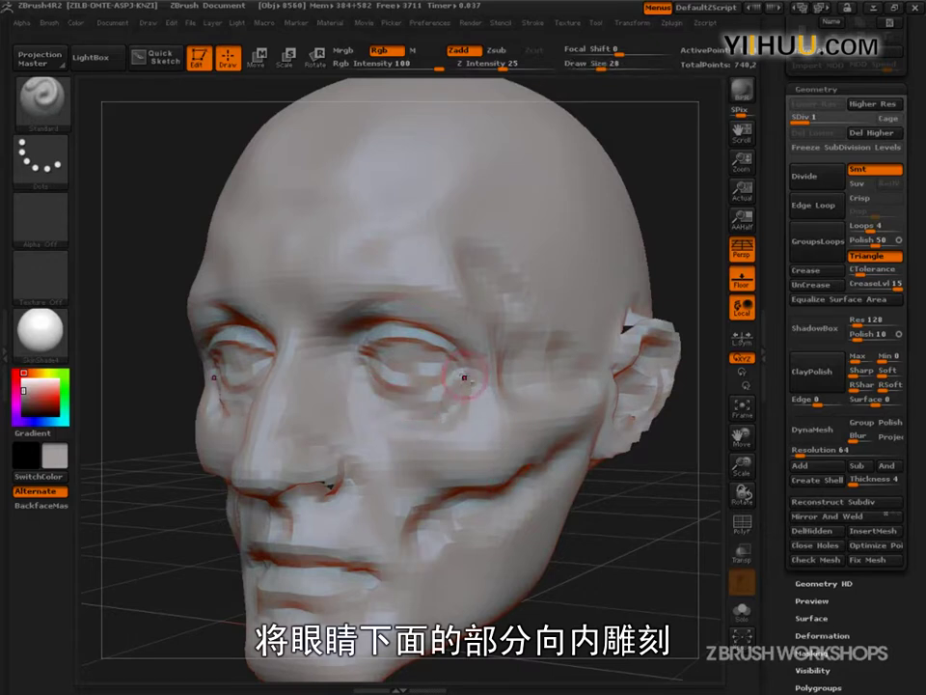
mouse_move(642, 508)
mouse_down()
mouse_move(463, 483)
mouse_move(570, 483)
mouse_up()
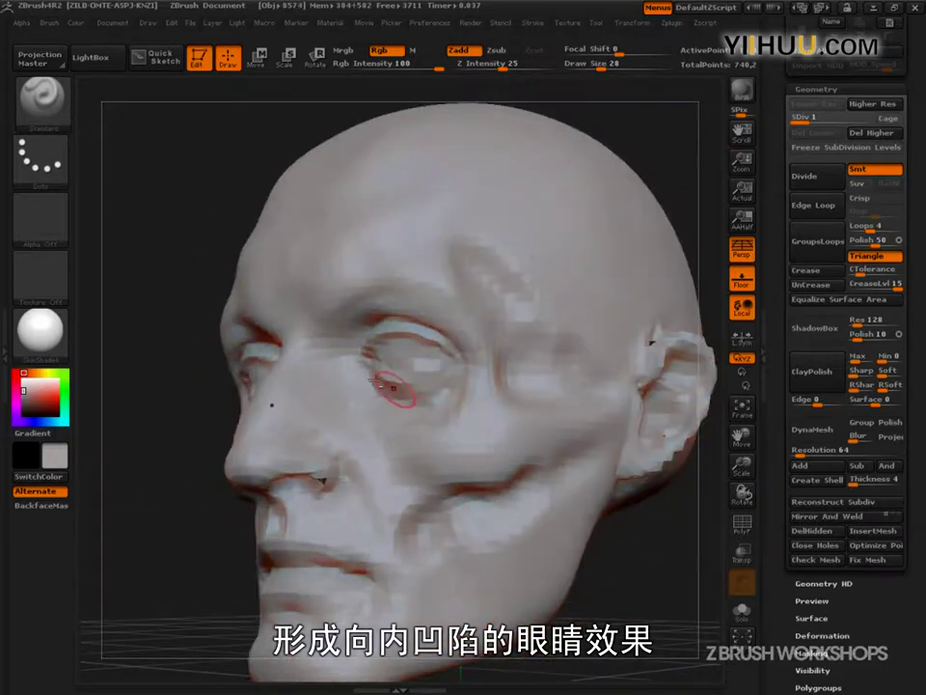
drag(462, 388, 422, 397)
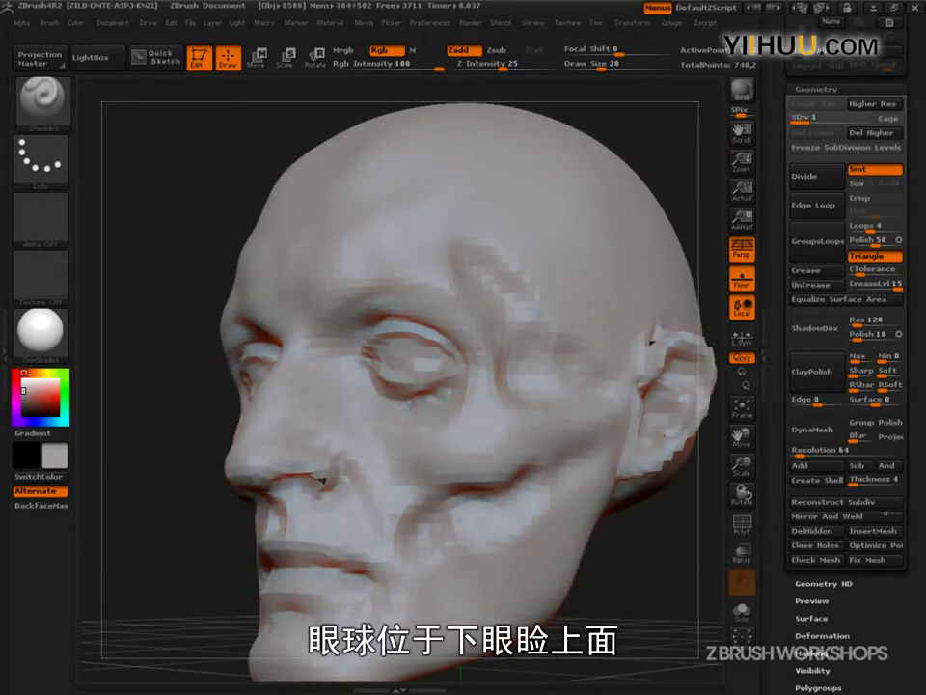
Deepen the upper eye sockets between the eyelids and the brow on both sides
drag(675, 579, 566, 568)
key(ctrl)
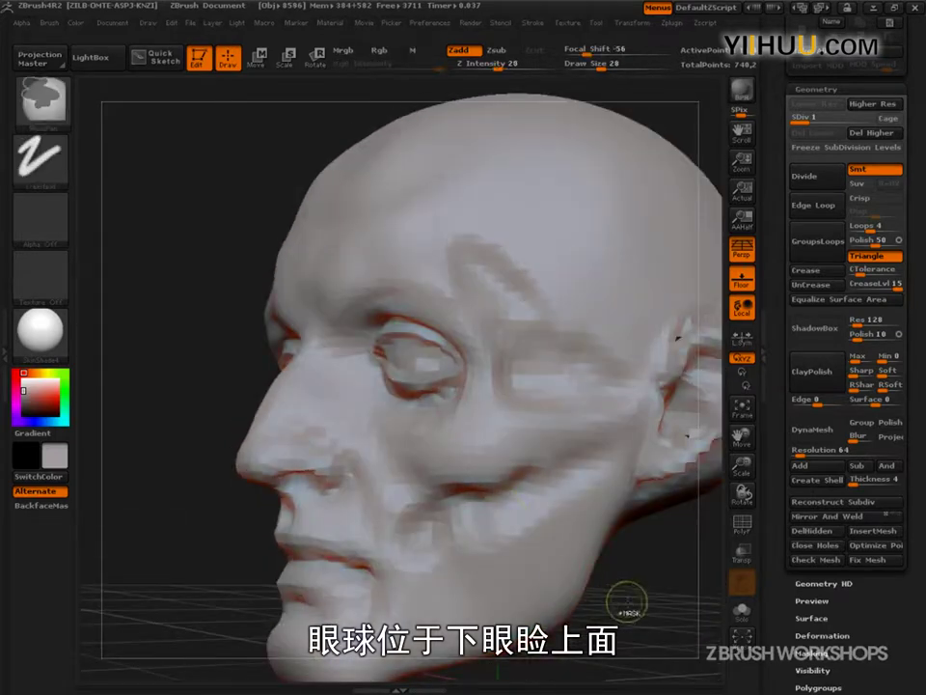
drag(249, 337, 359, 378)
drag(373, 326, 358, 334)
drag(615, 269, 559, 240)
mouse_move(465, 333)
mouse_down()
mouse_move(447, 316)
mouse_move(396, 307)
mouse_up()
drag(621, 259, 565, 252)
mouse_move(389, 318)
mouse_down()
mouse_move(439, 328)
mouse_move(455, 314)
mouse_up()
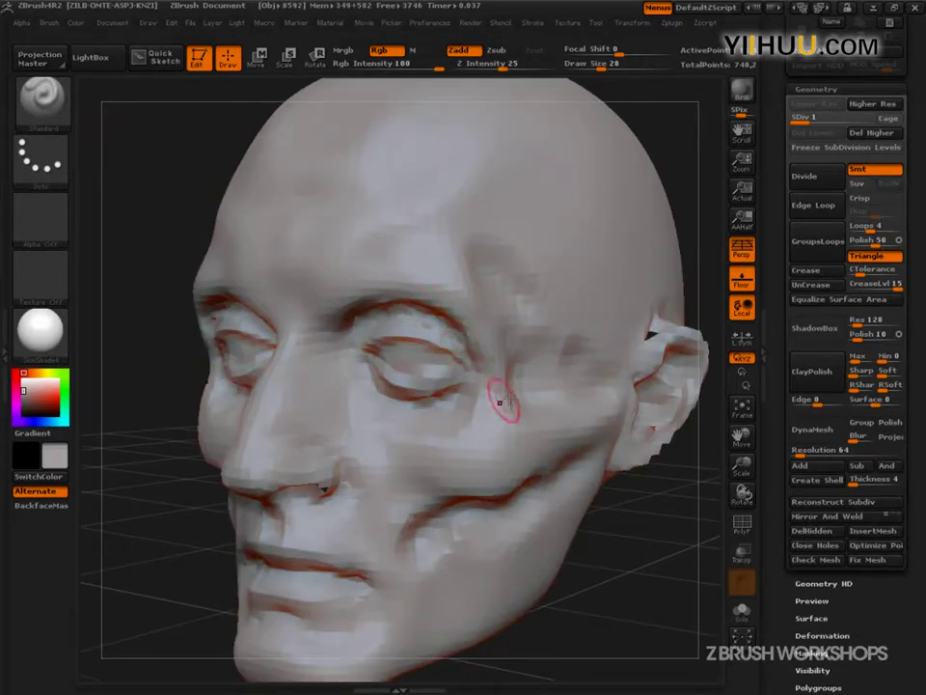
Push the side of the face below the cheekbone further inward with a draw size of 50
drag(617, 453, 495, 456)
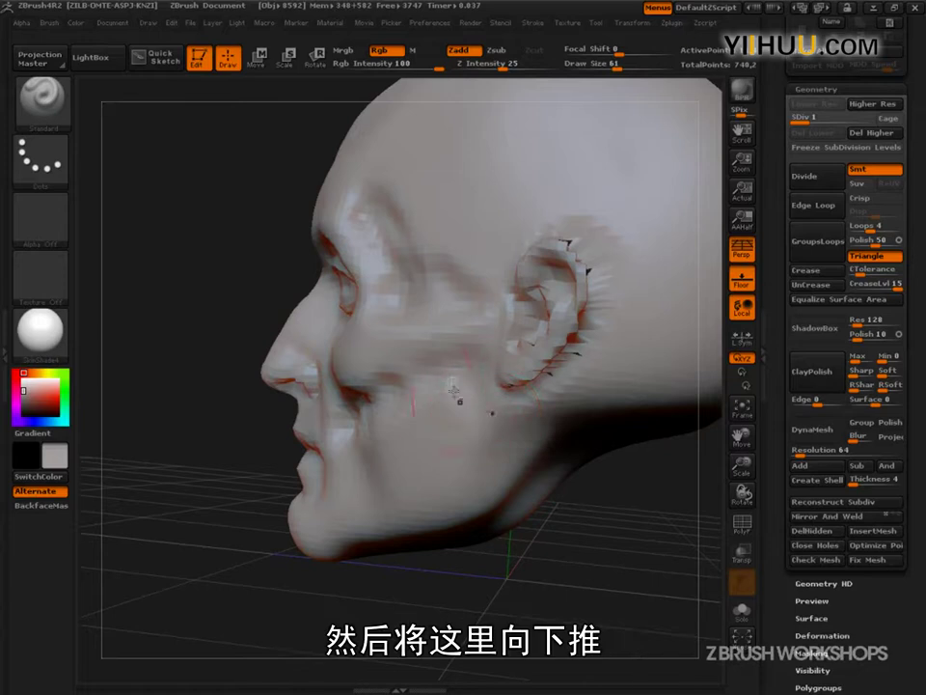
mouse_move(463, 579)
mouse_down()
mouse_move(514, 586)
mouse_move(405, 555)
mouse_up()
key([)
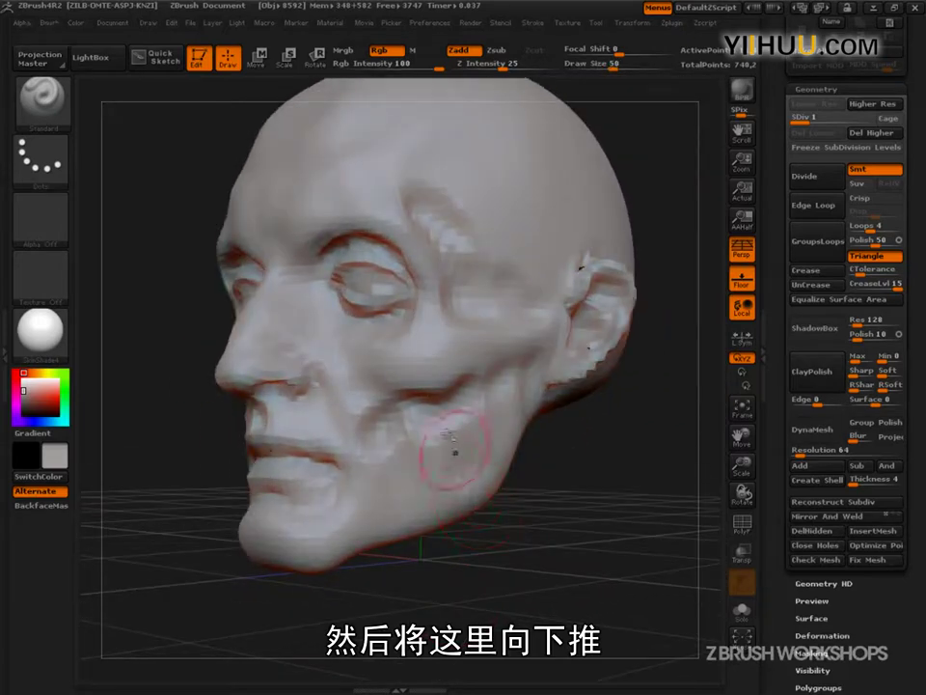
drag(482, 579, 519, 580)
Flatten the full lips by smoothing them and the area around the mouth with a draw size of 67
key([)
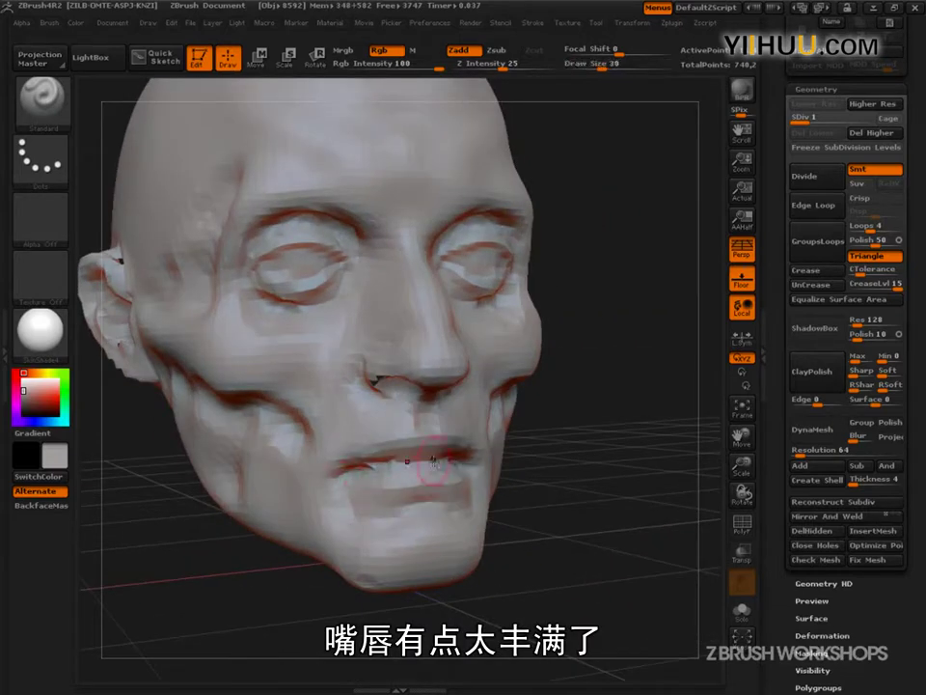
mouse_move(618, 513)
mouse_down()
mouse_move(610, 563)
mouse_move(614, 548)
mouse_up()
key(s)
click(614, 548)
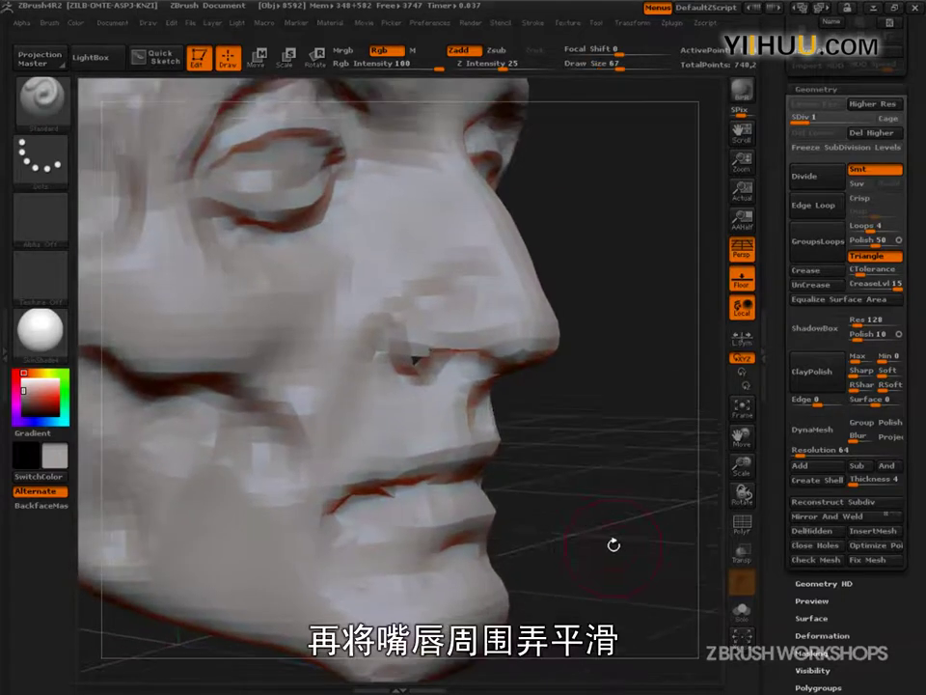
mouse_move(472, 443)
shift+mouse_down()
mouse_move(440, 445)
mouse_move(405, 511)
shift+mouse_up()
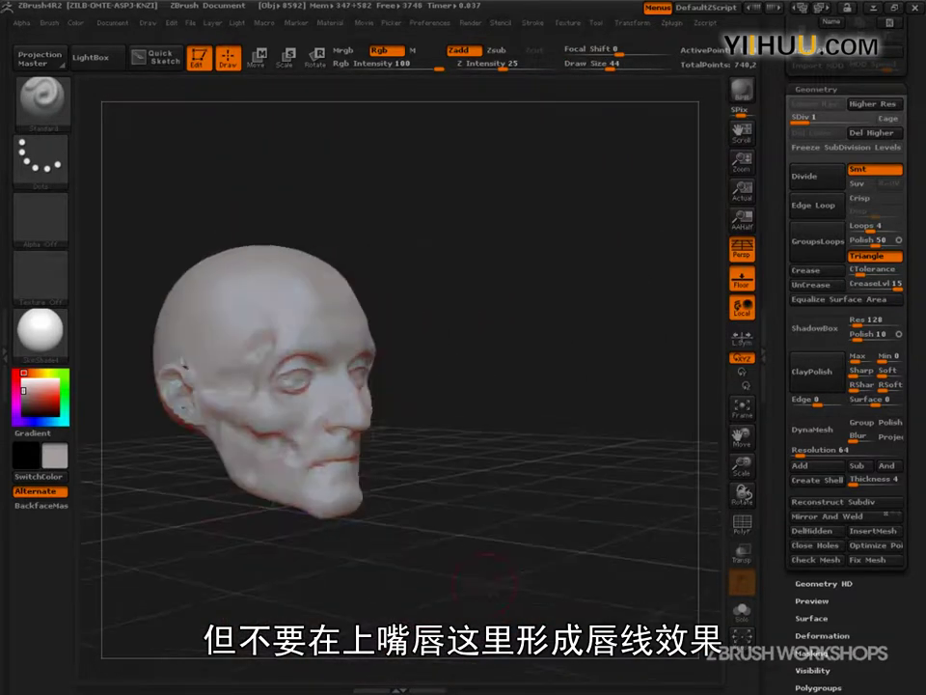
Carve around the mouth with a draw size of 44 and smooth the adjoining cheek and chin surfaces
alt+drag(486, 584, 482, 637)
drag(463, 541, 492, 536)
alt+drag(454, 434, 412, 483)
mouse_move(360, 415)
shift+mouse_down()
mouse_move(350, 424)
mouse_move(360, 435)
mouse_move(373, 412)
mouse_move(340, 420)
mouse_move(294, 397)
mouse_move(276, 420)
shift+mouse_up()
mouse_move(319, 511)
shift+mouse_down()
mouse_move(269, 493)
mouse_move(275, 441)
mouse_move(256, 440)
mouse_move(304, 444)
mouse_move(371, 473)
shift+mouse_up()
Reshape the chin below the lower lip with a crosswise stroke and smoothing
mouse_move(453, 537)
mouse_down()
mouse_move(559, 534)
mouse_move(558, 550)
mouse_move(591, 558)
mouse_move(611, 471)
mouse_up()
mouse_move(561, 511)
mouse_down()
mouse_move(559, 503)
mouse_move(595, 566)
mouse_move(581, 560)
mouse_move(582, 581)
mouse_up()
drag(511, 601, 573, 606)
mouse_move(431, 550)
shift+mouse_down()
mouse_move(318, 548)
mouse_move(346, 589)
mouse_move(417, 553)
mouse_move(399, 551)
shift+mouse_up()
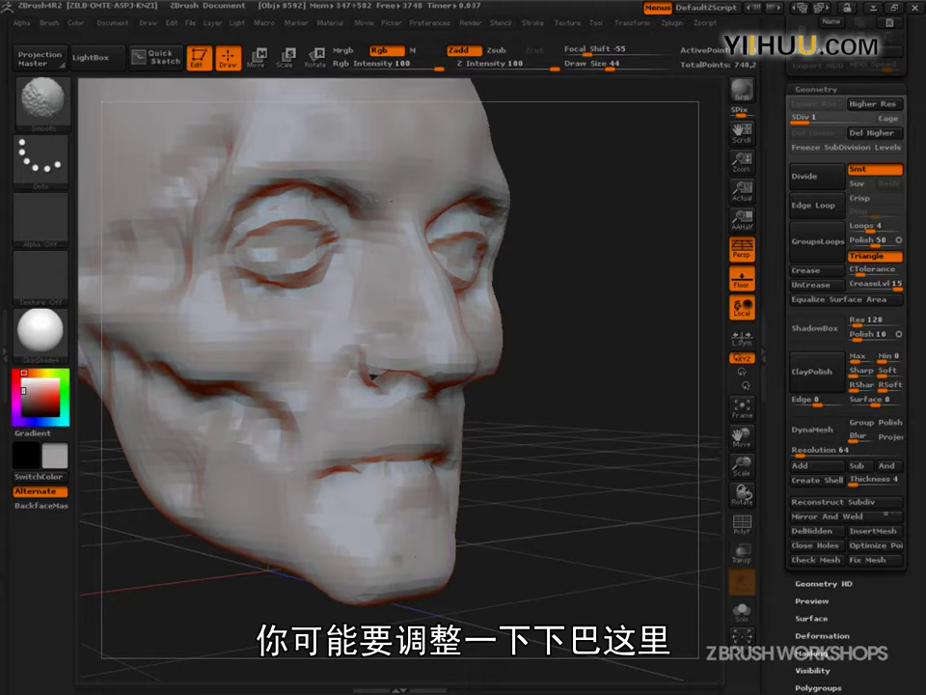
drag(521, 546, 497, 544)
drag(436, 539, 359, 539)
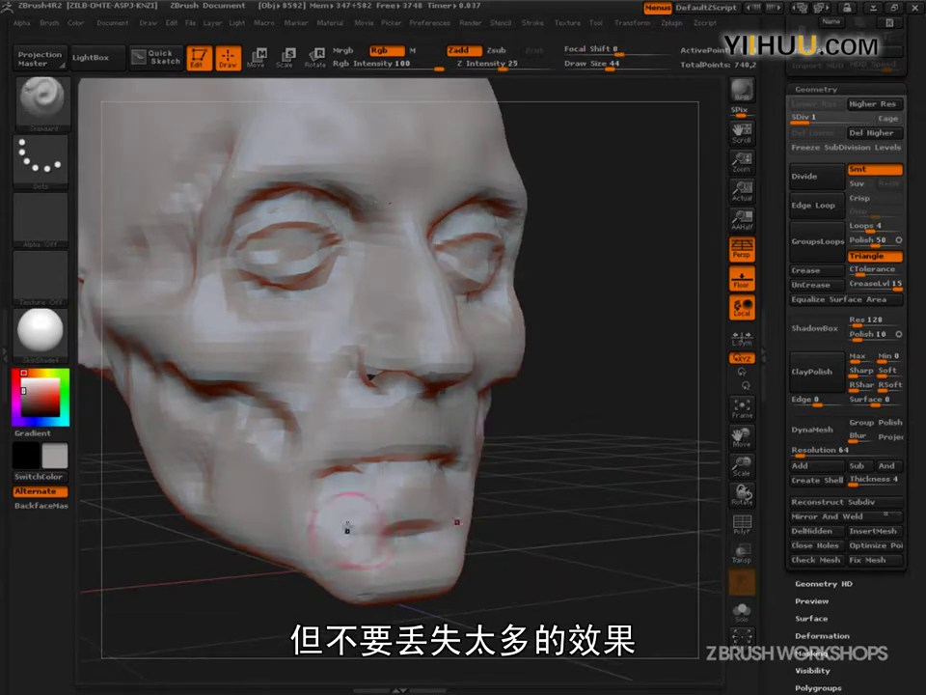
key(shift)
shift+drag(411, 519, 356, 523)
Sculpt symmetrical hollows and ridges on the lower cheeks, jaw and sides of the chin
mouse_move(512, 550)
mouse_down()
mouse_move(590, 565)
mouse_move(486, 495)
mouse_move(594, 541)
mouse_move(597, 564)
mouse_move(639, 595)
mouse_move(619, 646)
mouse_move(610, 590)
mouse_move(628, 601)
mouse_move(606, 581)
mouse_move(611, 515)
mouse_up()
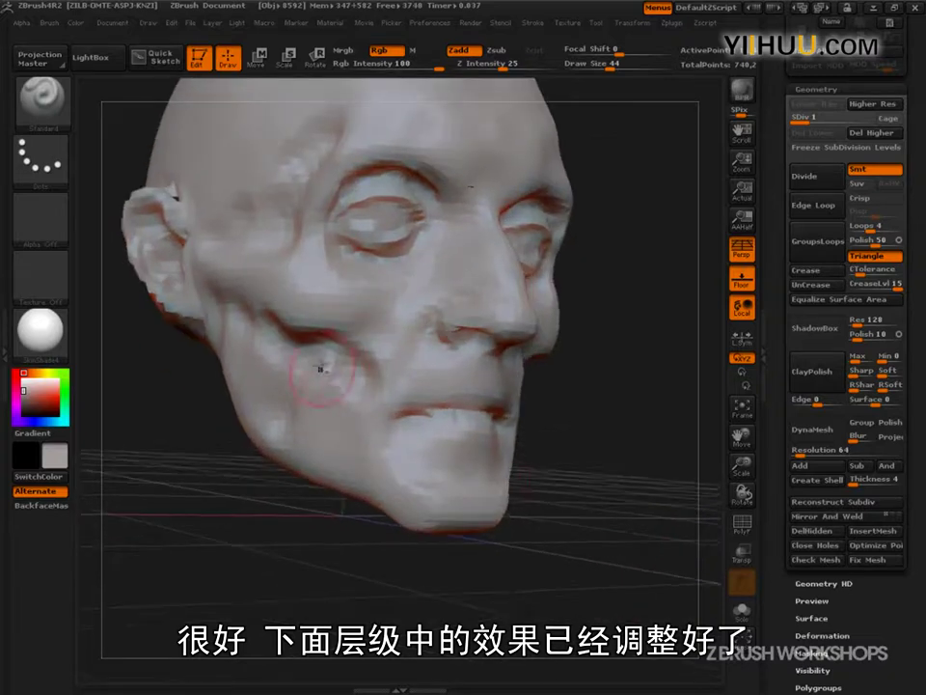
drag(414, 558, 516, 565)
mouse_move(333, 589)
mouse_down()
mouse_move(502, 608)
mouse_move(396, 615)
mouse_move(435, 608)
mouse_up()
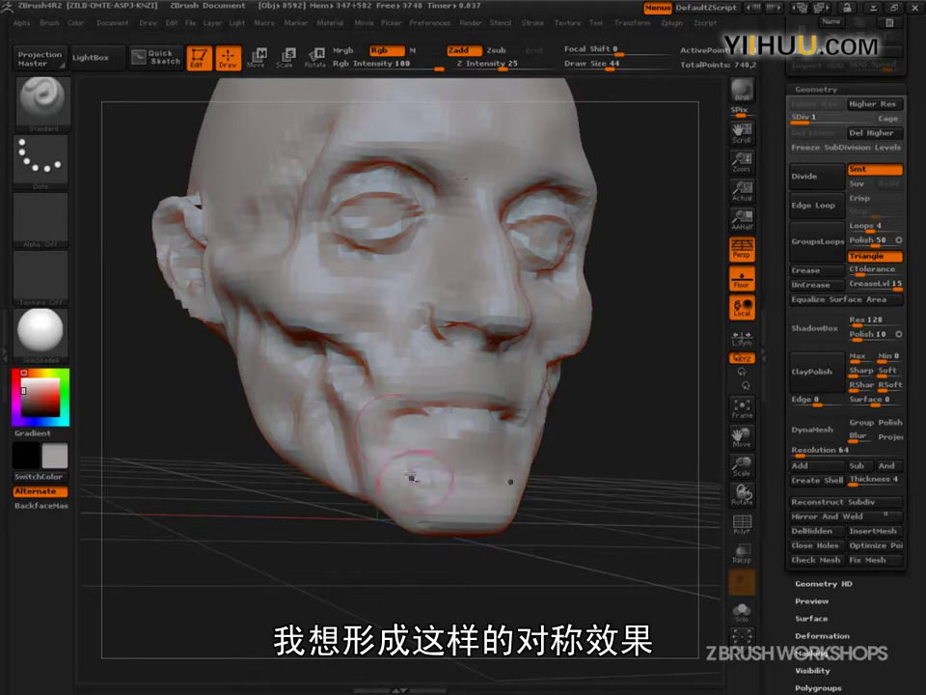
drag(492, 579, 395, 570)
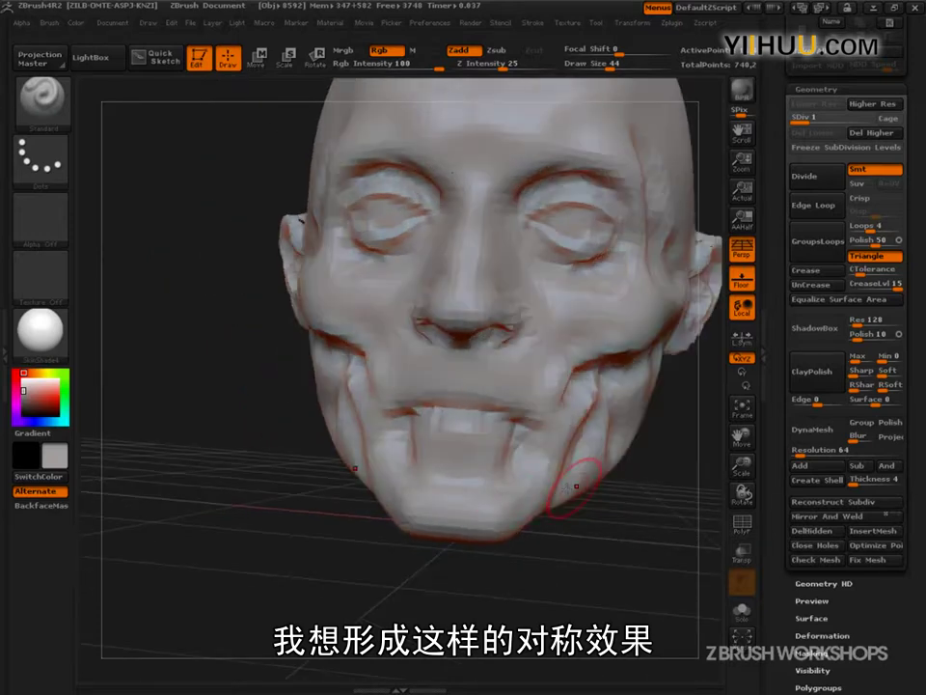
Sculpt furrows across the forehead and above the brows with a draw size of 42
mouse_move(462, 608)
alt+mouse_down()
mouse_move(459, 556)
mouse_move(512, 567)
mouse_move(454, 554)
mouse_move(606, 548)
mouse_move(591, 529)
mouse_move(583, 556)
mouse_move(585, 512)
alt+mouse_up()
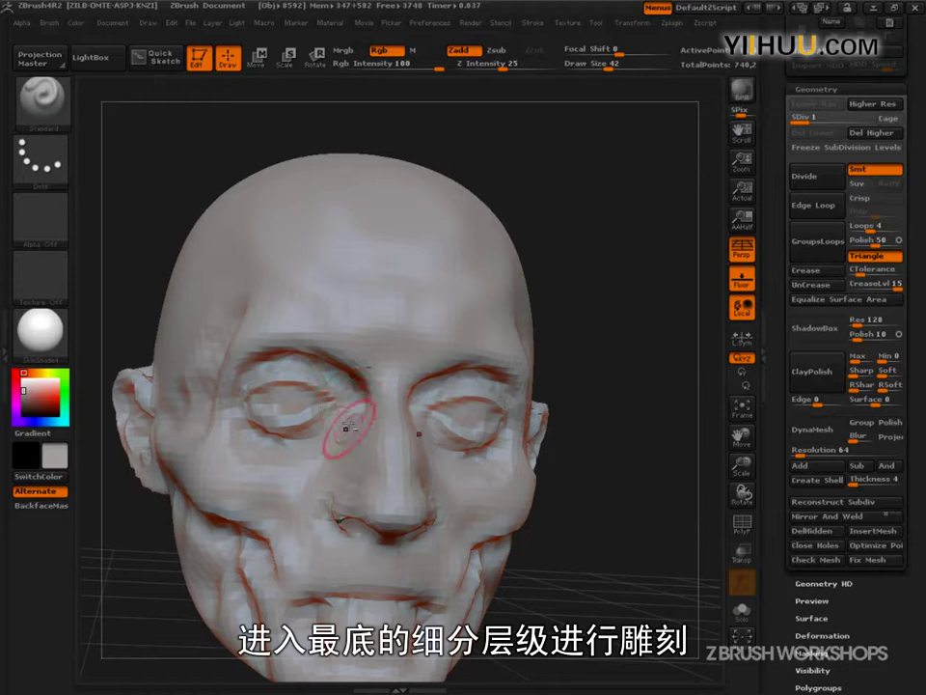
mouse_move(579, 473)
mouse_down()
mouse_move(637, 487)
mouse_move(584, 521)
mouse_move(616, 548)
mouse_move(617, 503)
mouse_move(605, 521)
mouse_move(561, 526)
mouse_up()
mouse_move(400, 316)
mouse_down()
mouse_move(321, 318)
mouse_move(386, 322)
mouse_move(300, 332)
mouse_move(348, 370)
mouse_up()
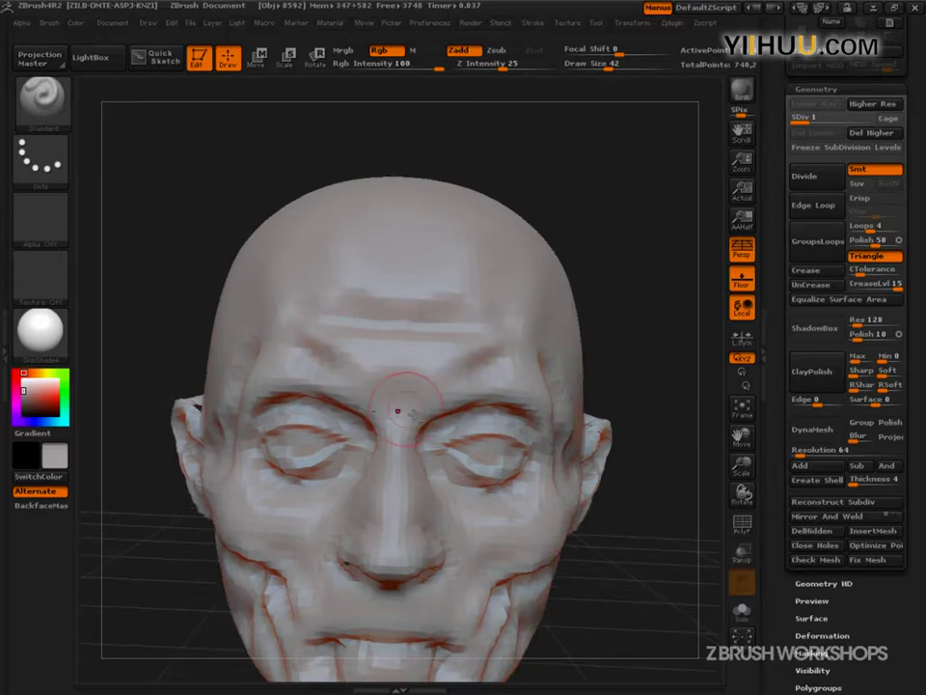
Raise the head to subdivision level 4 and examine the edges left around the lips
drag(599, 517, 569, 541)
alt+drag(622, 594, 627, 547)
drag(808, 121, 861, 124)
drag(600, 552, 632, 542)
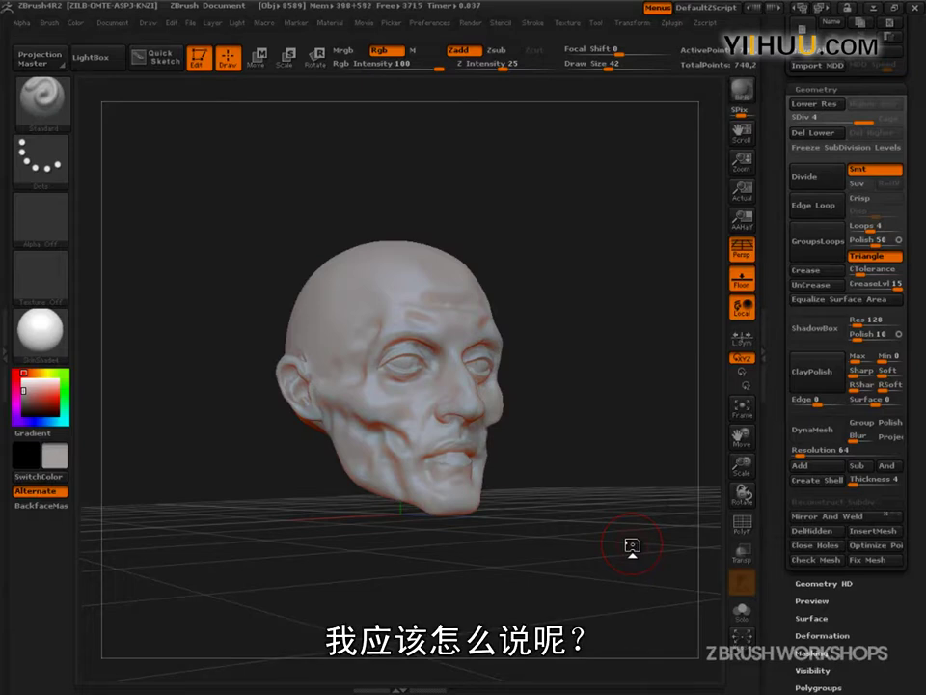
drag(545, 558, 652, 507)
alt+drag(622, 603, 661, 485)
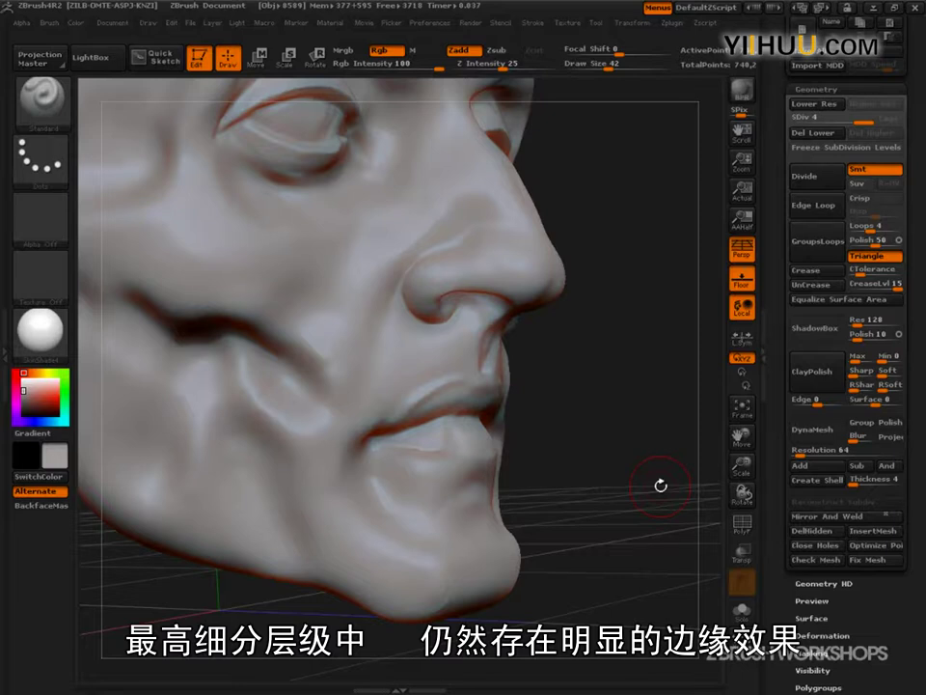
key(ctrl+shift)
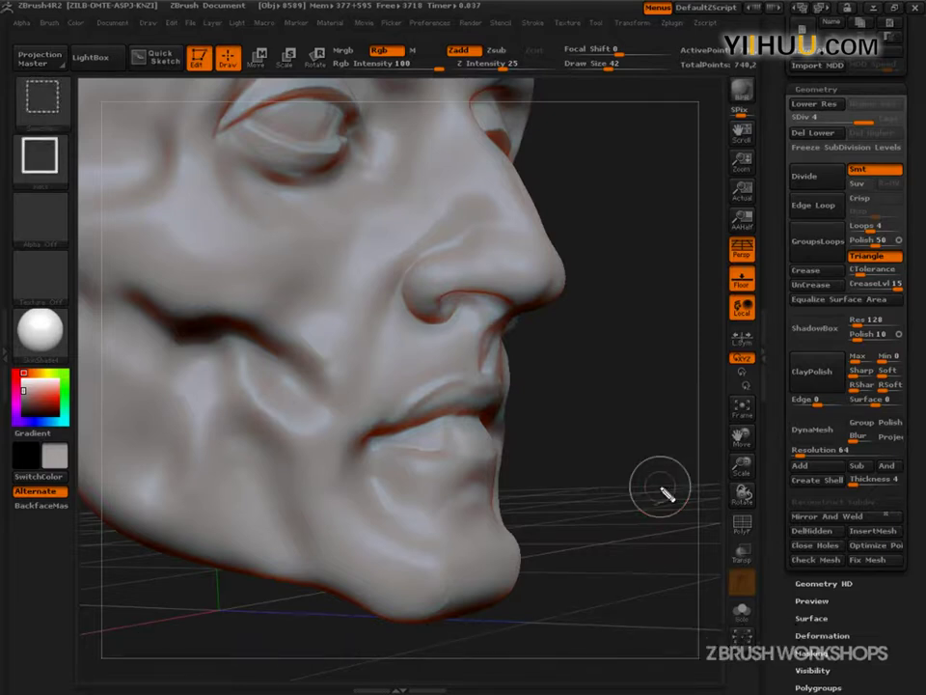
ctrl+shift+drag(459, 388, 459, 420)
ctrl+shift+drag(422, 347, 422, 519)
Lower the head to subdivision level 3 and smooth the lips and the creases in the cheek
mouse_move(619, 525)
mouse_down()
mouse_move(639, 550)
mouse_move(641, 498)
mouse_move(783, 270)
mouse_up()
click(821, 118)
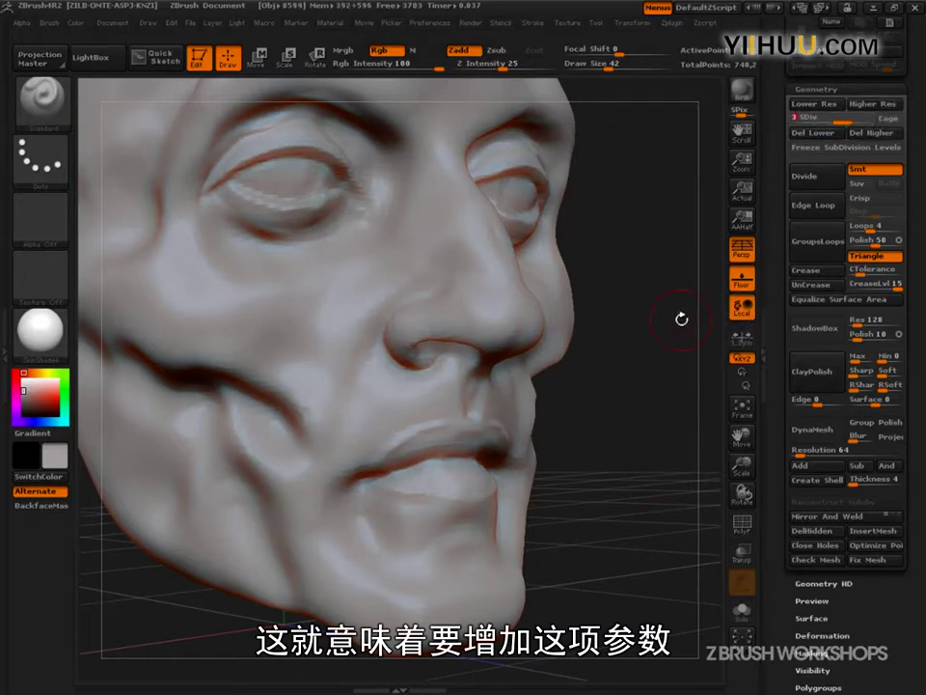
key(d)
key(shift)
mouse_move(437, 413)
shift+mouse_down()
mouse_move(420, 434)
mouse_move(449, 413)
shift+mouse_up()
shift+drag(416, 487, 452, 507)
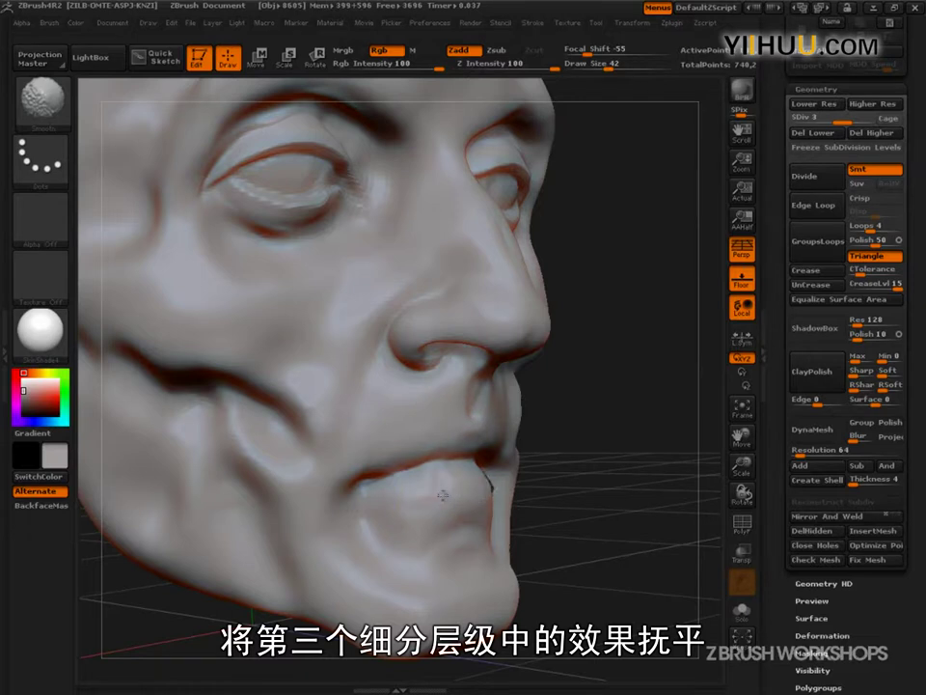
mouse_move(581, 515)
alt+mouse_down()
mouse_move(582, 451)
mouse_move(618, 502)
alt+mouse_up()
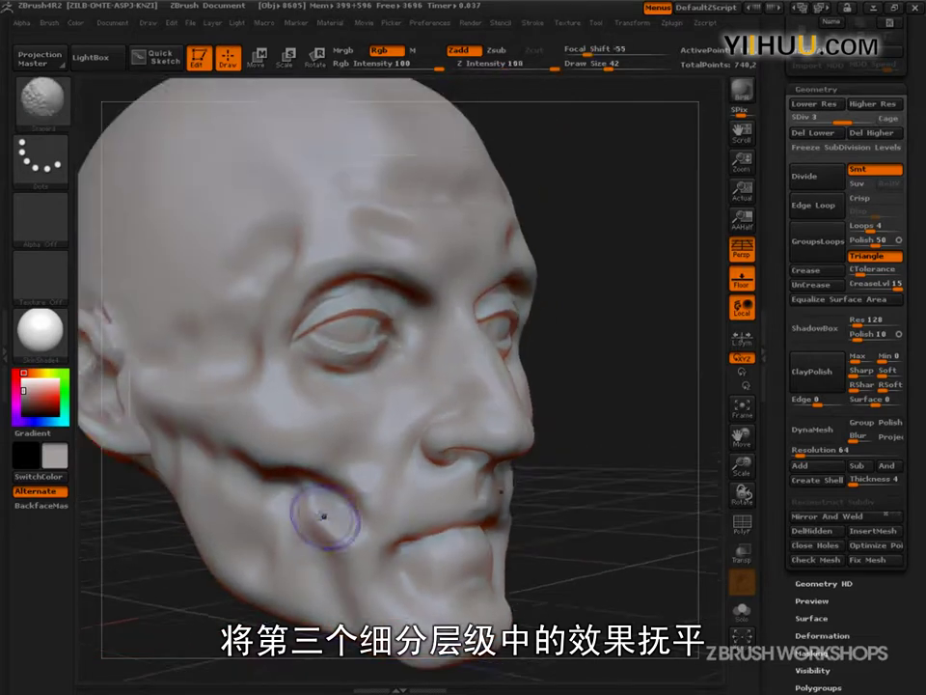
shift+drag(360, 536, 336, 533)
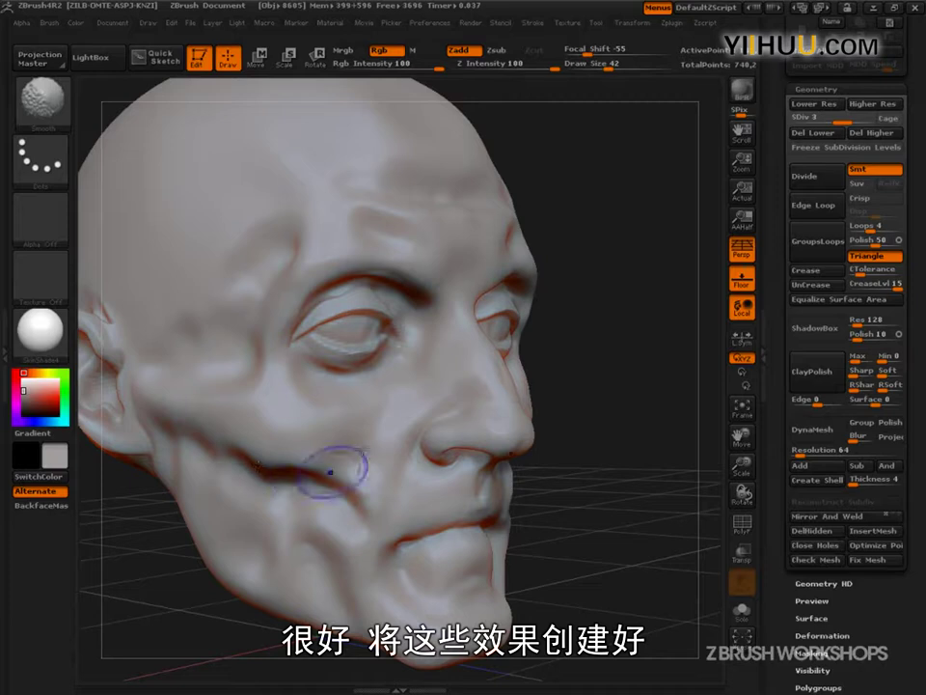
mouse_move(587, 317)
mouse_down()
mouse_move(570, 309)
mouse_move(548, 273)
mouse_up()
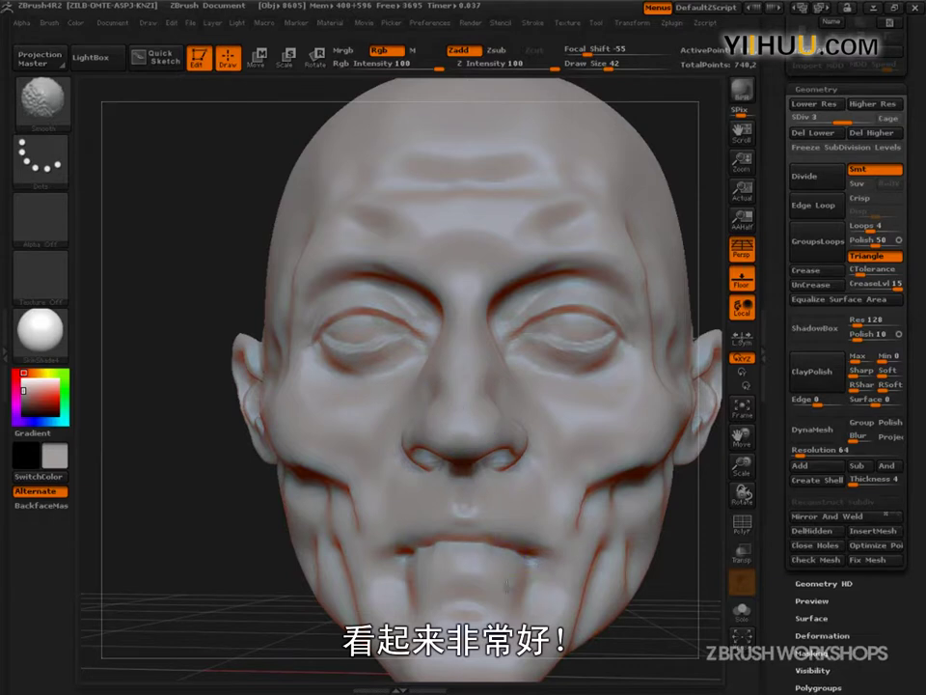
Raise the head to subdivision level 4 and smooth the surface around the nose and mouth
key(d)
mouse_move(644, 603)
mouse_down()
mouse_move(682, 600)
mouse_move(675, 593)
mouse_move(691, 588)
mouse_up()
shift+drag(458, 459, 433, 474)
mouse_move(492, 470)
shift+mouse_down()
mouse_move(435, 512)
mouse_move(419, 542)
shift+mouse_up()
mouse_move(593, 539)
alt+mouse_down()
mouse_move(607, 527)
mouse_move(585, 548)
mouse_move(596, 570)
mouse_move(589, 584)
mouse_move(657, 605)
alt+mouse_up()
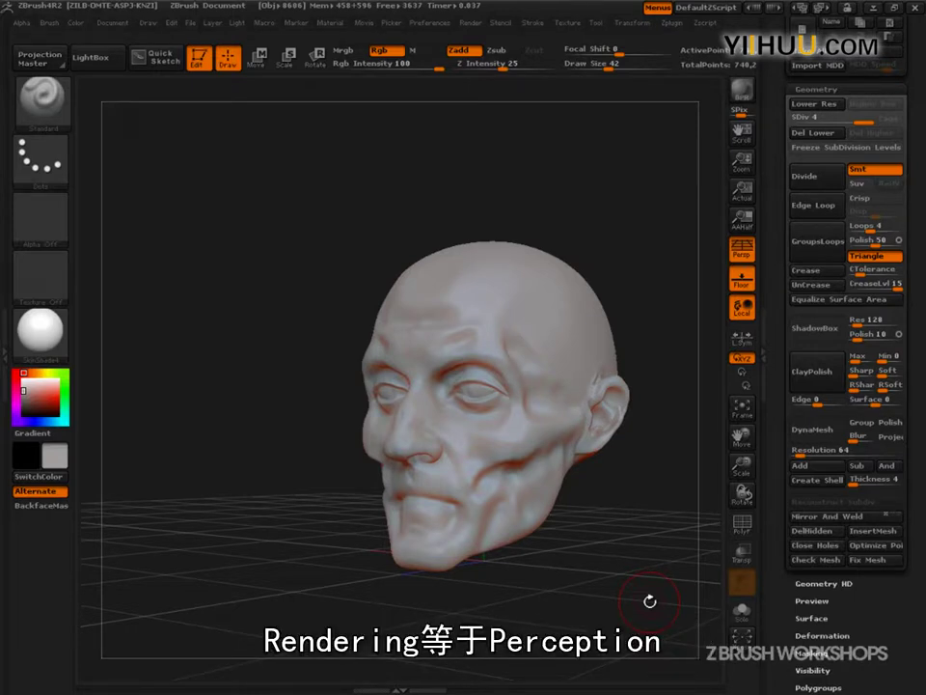
drag(649, 604, 601, 598)
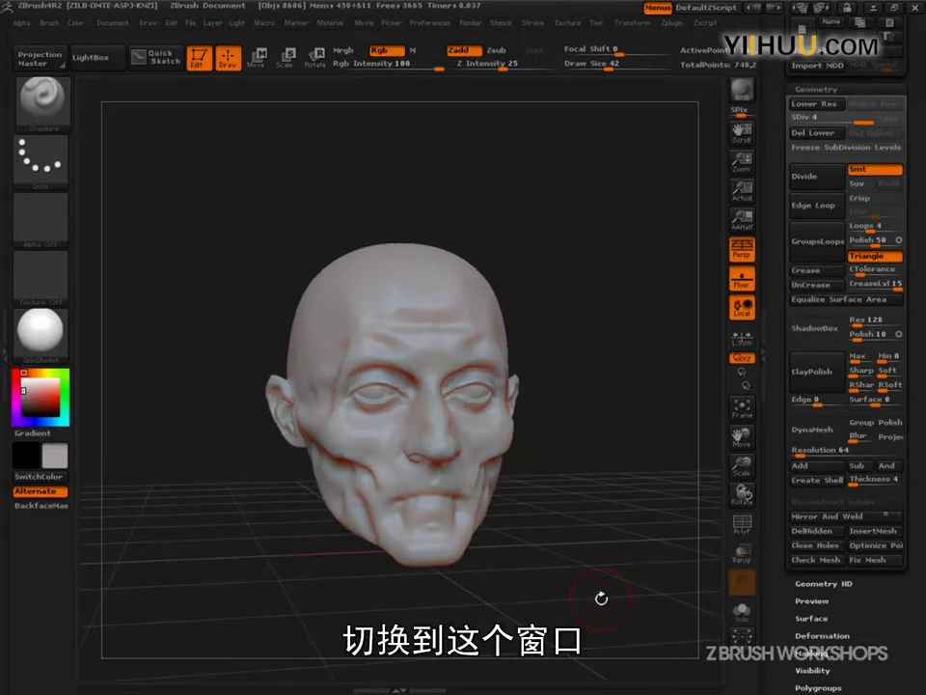
Apply the MatCap Gray material to the head and set the current colour to pure white
click(60, 344)
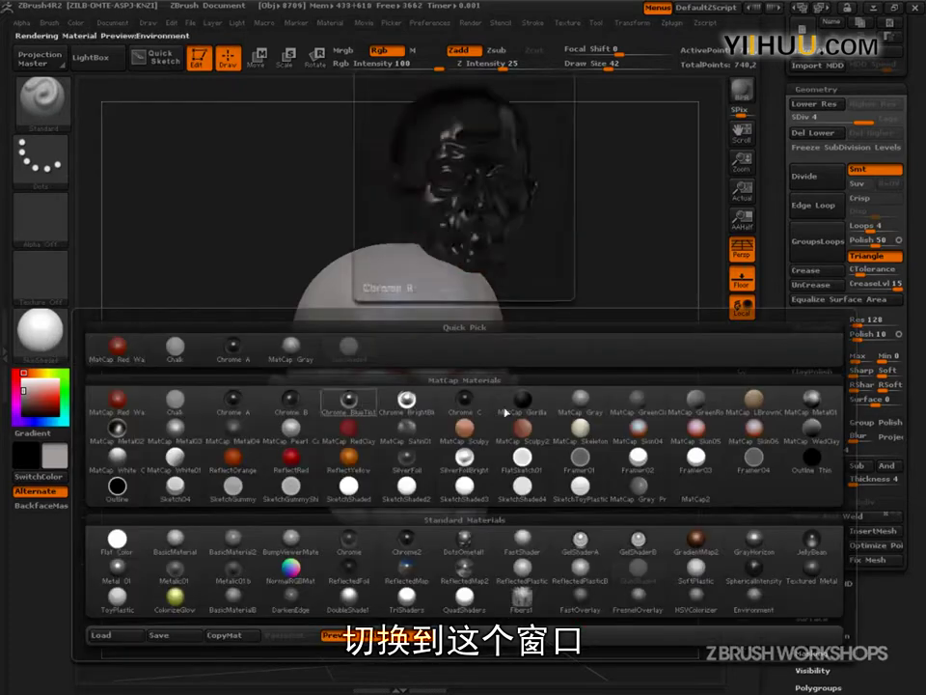
click(577, 410)
click(21, 372)
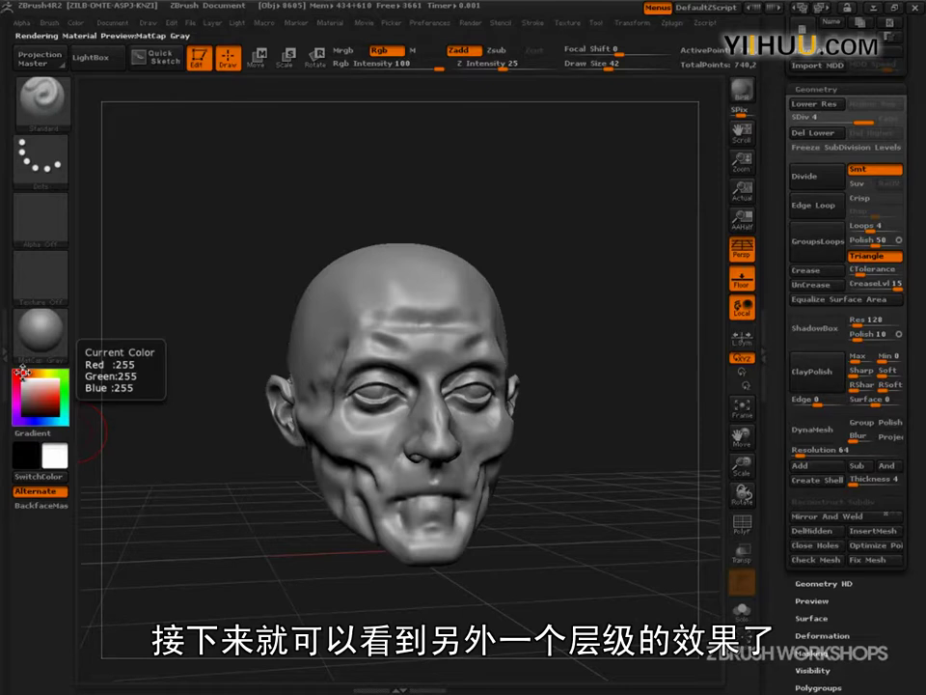
alt+drag(597, 563, 660, 613)
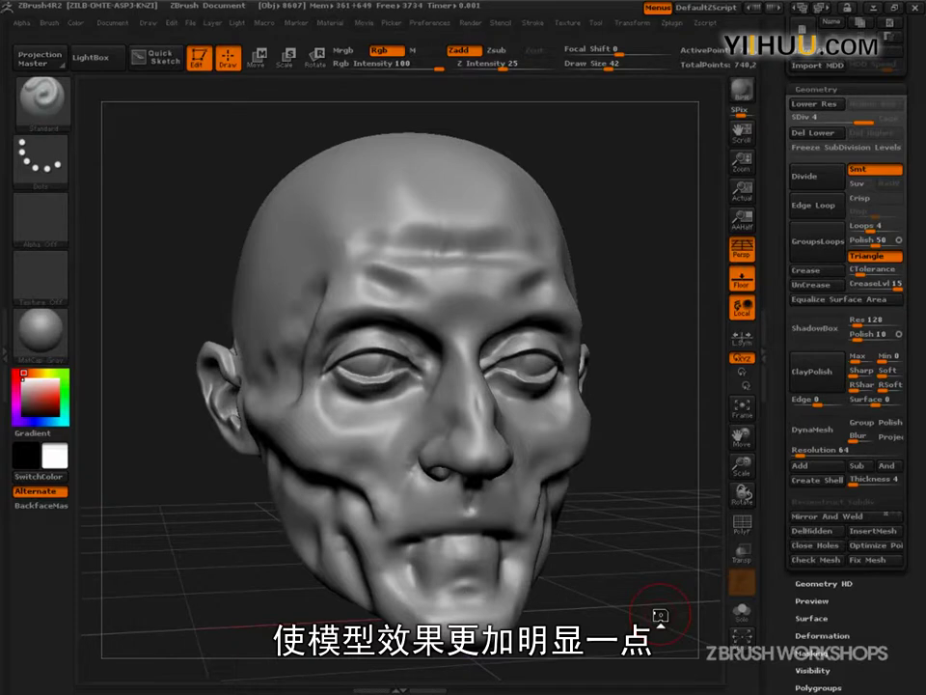
mouse_move(637, 617)
mouse_down()
mouse_move(645, 662)
mouse_move(579, 627)
mouse_move(542, 591)
mouse_move(558, 657)
mouse_up()
key(ctrl+shift)
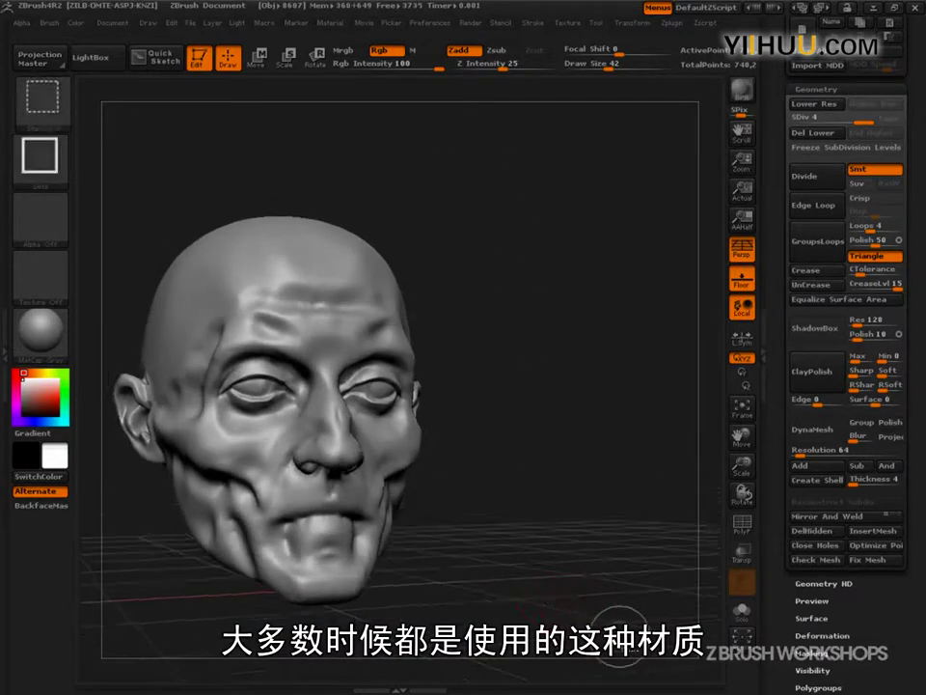
drag(473, 187, 444, 236)
drag(486, 156, 488, 228)
mouse_move(497, 198)
mouse_down()
mouse_move(515, 205)
mouse_move(599, 177)
mouse_move(651, 142)
mouse_up()
drag(454, 243, 453, 295)
drag(474, 266, 585, 258)
click(556, 260)
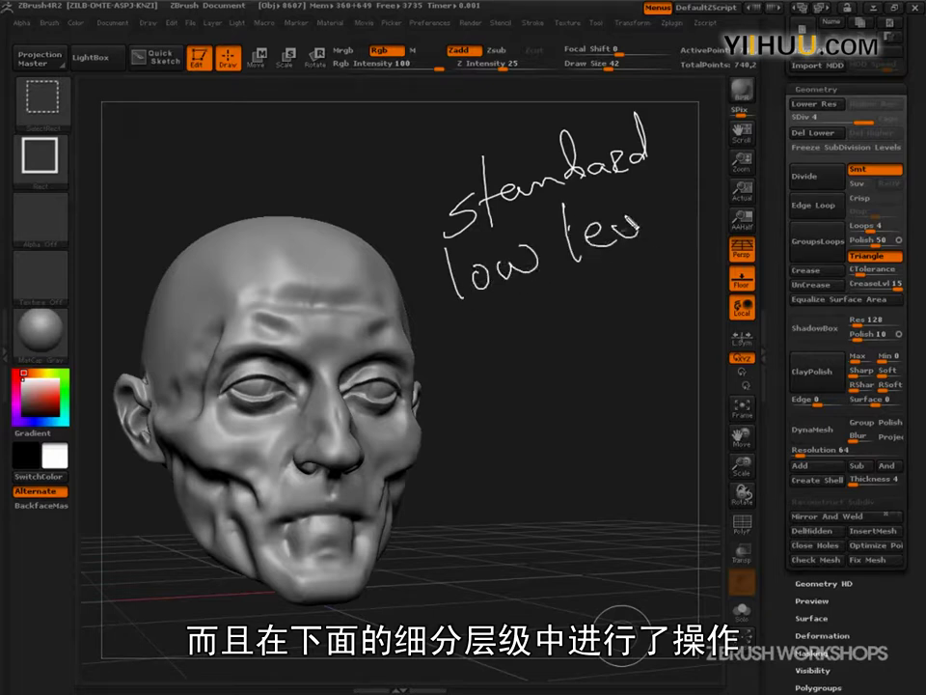
drag(642, 238, 686, 247)
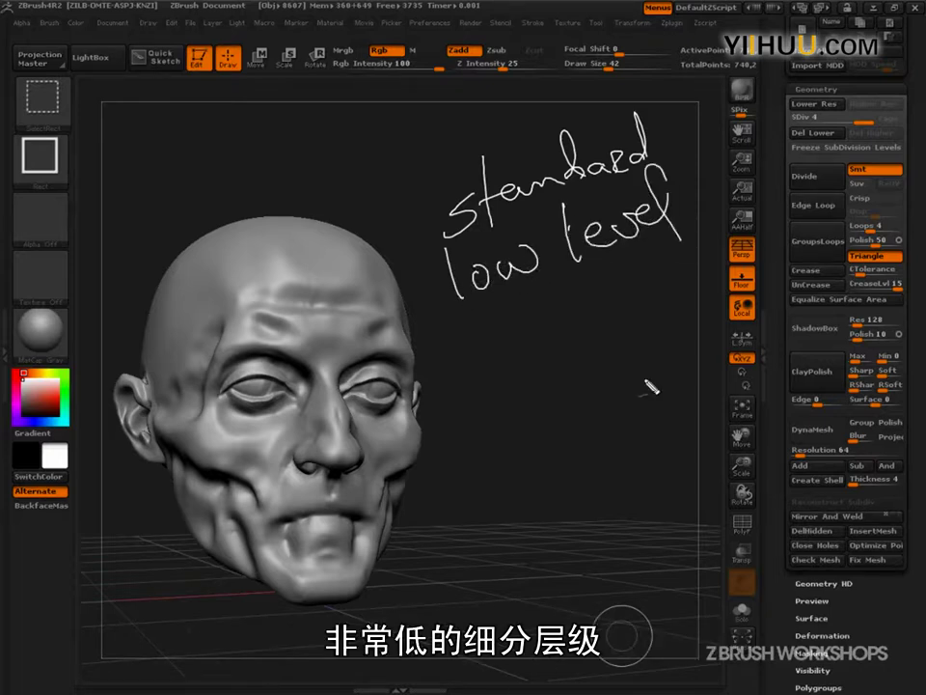
mouse_move(460, 339)
mouse_down()
mouse_move(486, 347)
mouse_move(505, 329)
mouse_up()
drag(520, 324, 566, 331)
drag(570, 283, 577, 322)
drag(629, 306, 731, 311)
mouse_move(531, 372)
mouse_down()
mouse_move(558, 391)
mouse_move(608, 376)
mouse_up()
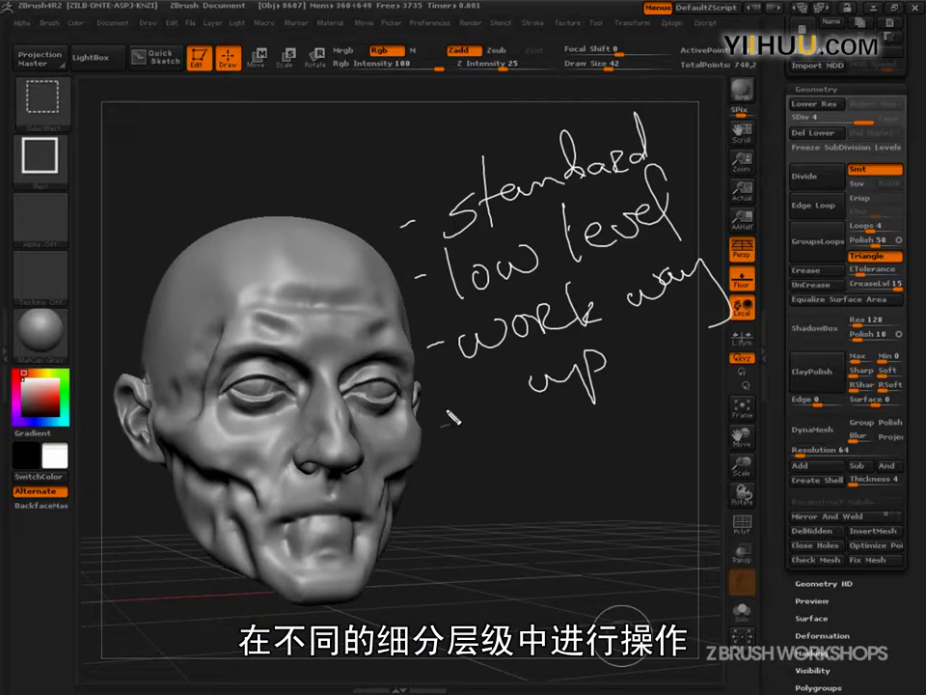
key(Escape)
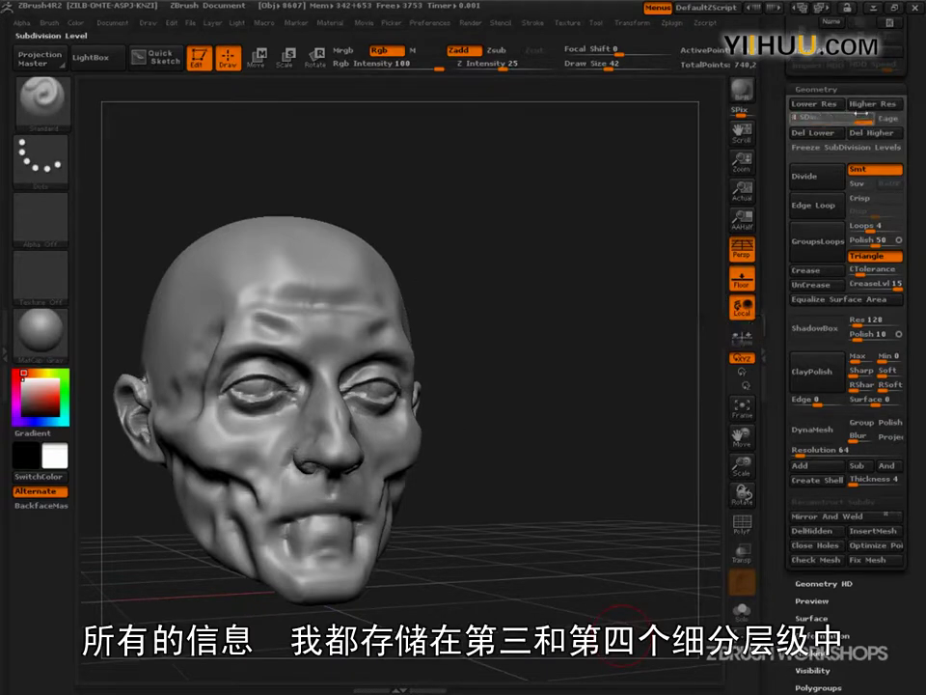
Stop recording on the sculpting layer and switch its visibility off and on to compare the head with and without it
click(827, 89)
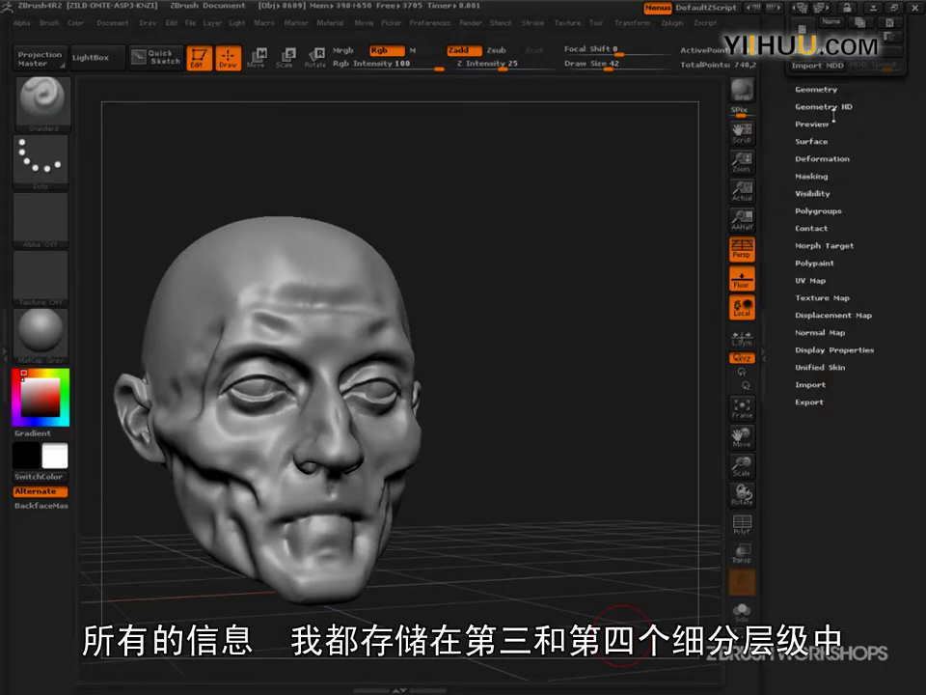
scroll(822, 120, up, 5)
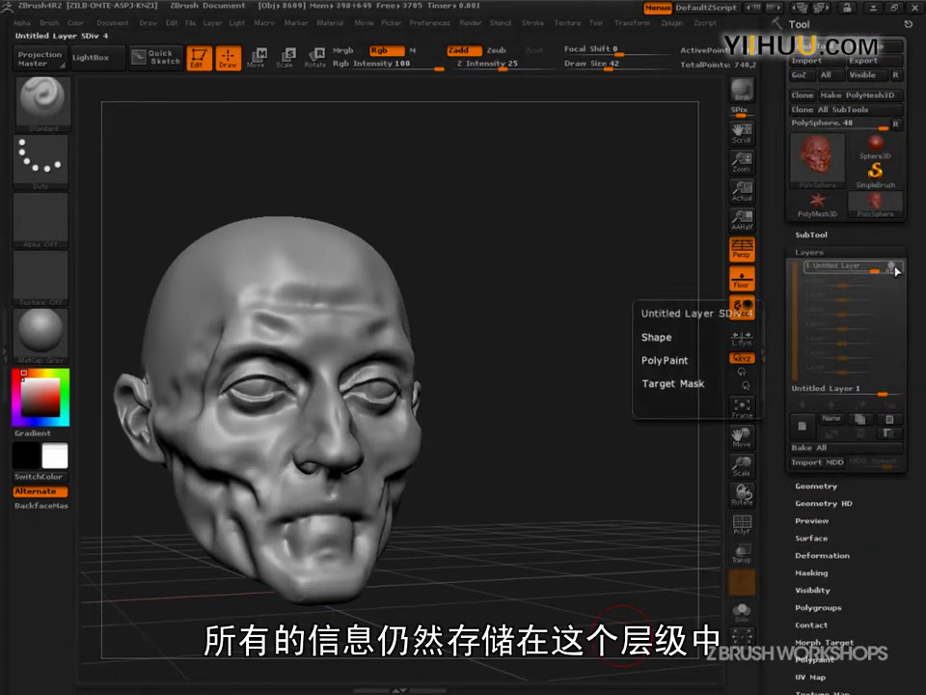
mouse_move(900, 270)
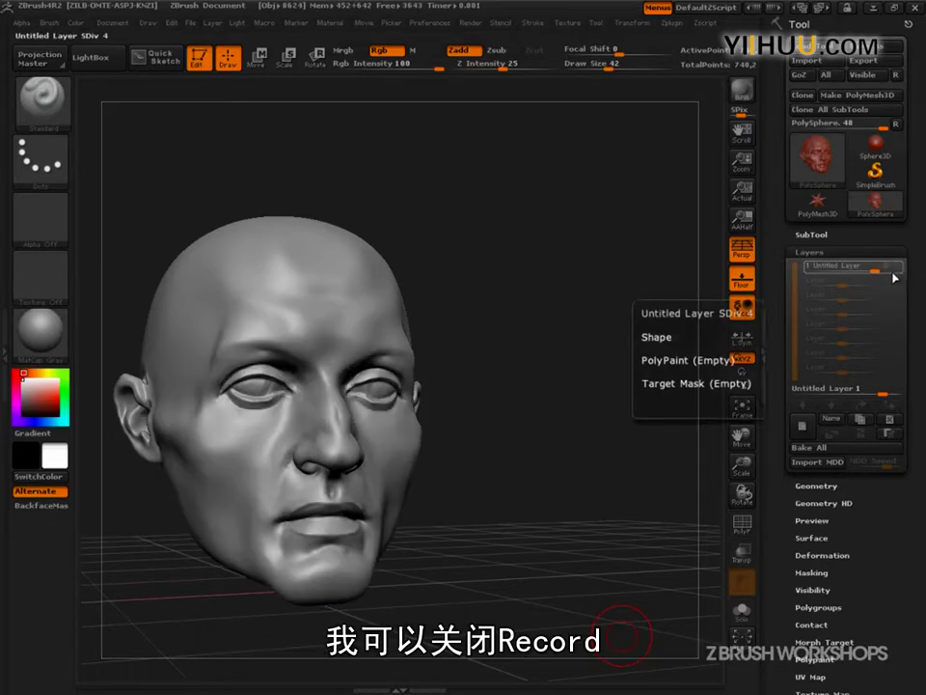
drag(585, 490, 582, 498)
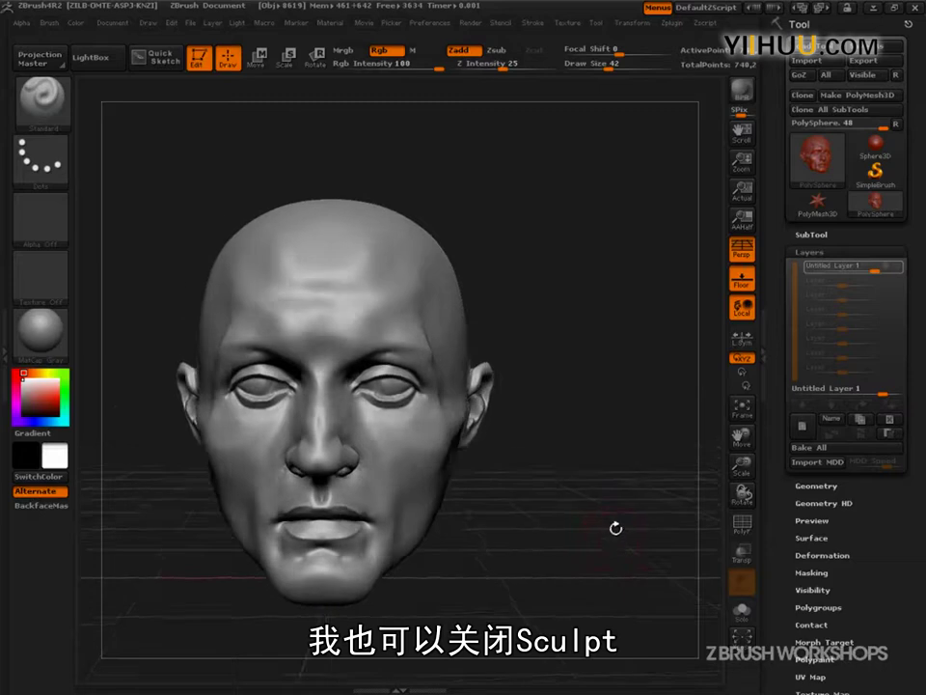
drag(609, 548, 621, 564)
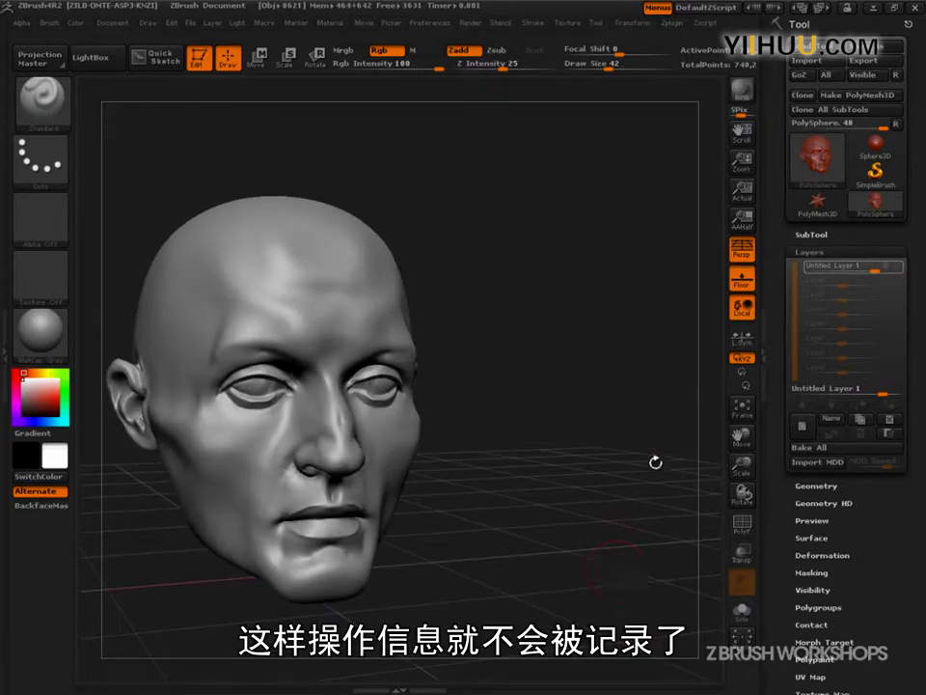
click(896, 265)
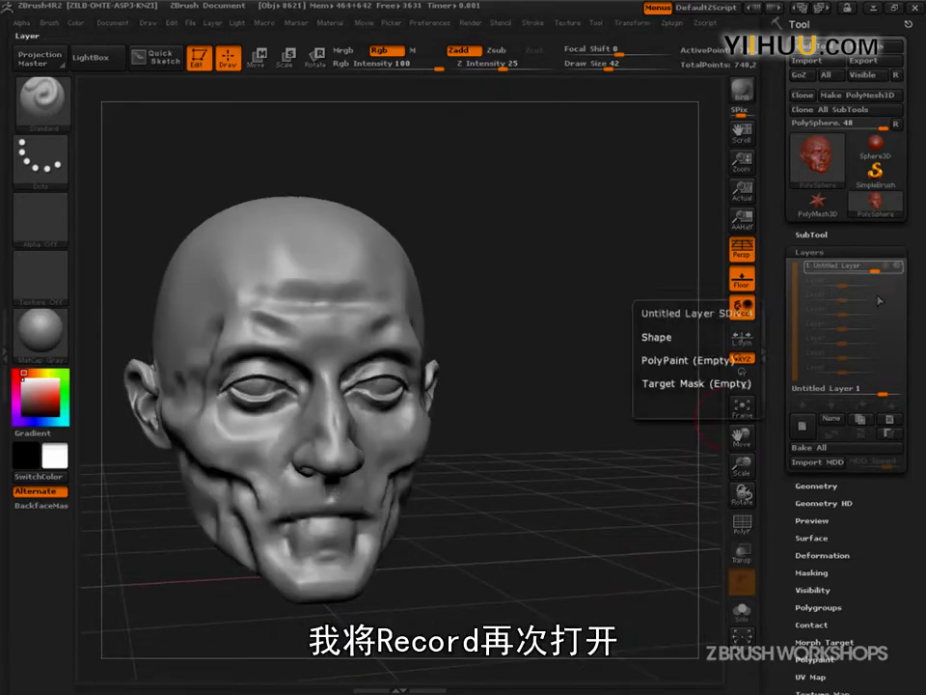
Rename the sculpting layer as bones
click(832, 419)
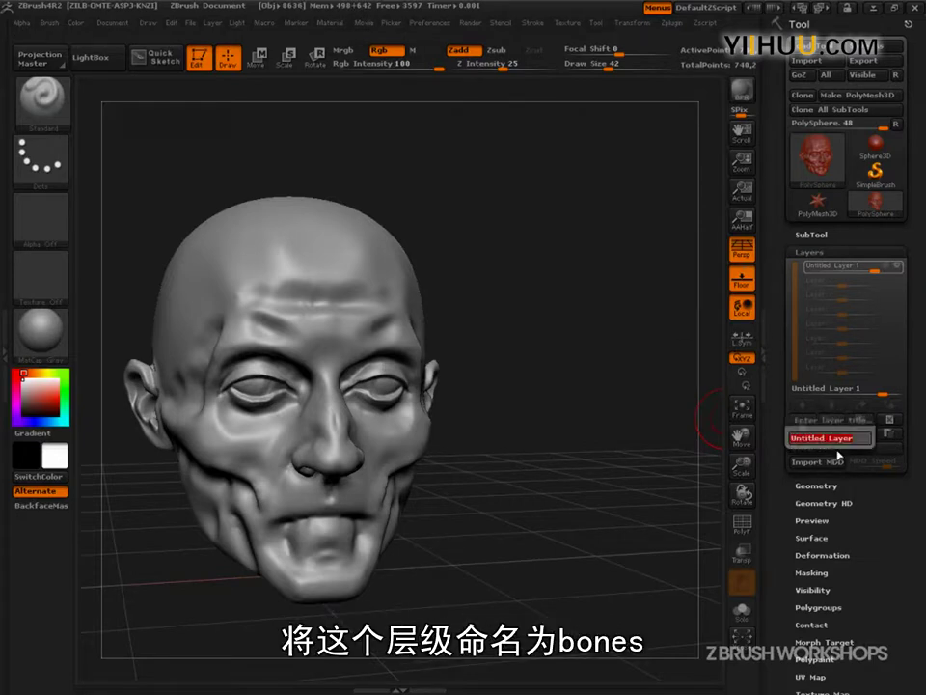
text(bones)
key(Return)
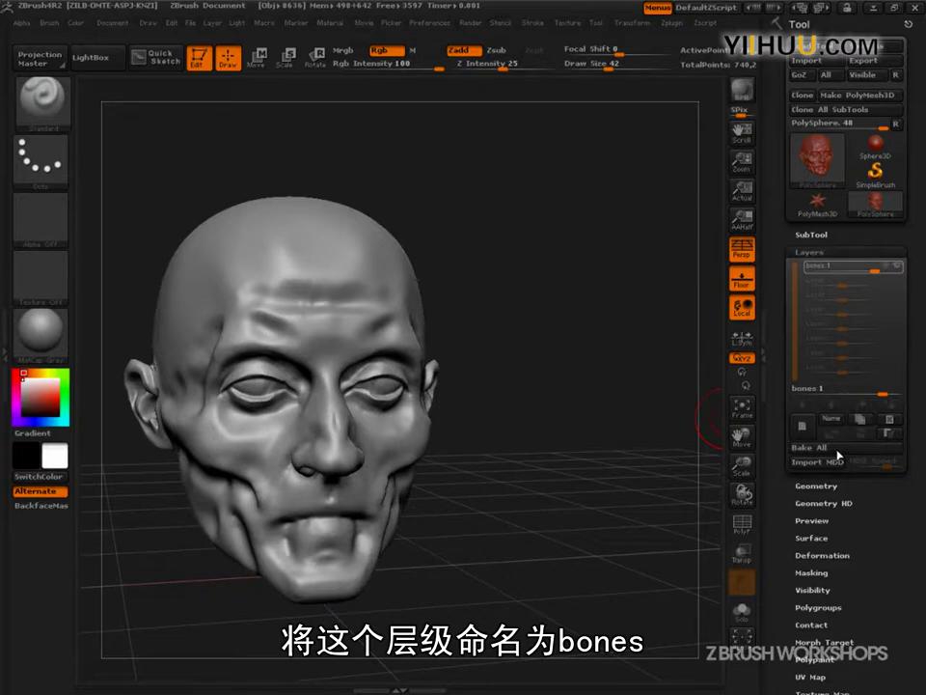
Add a new layer to the head in addition to the bones layer
drag(555, 608, 579, 632)
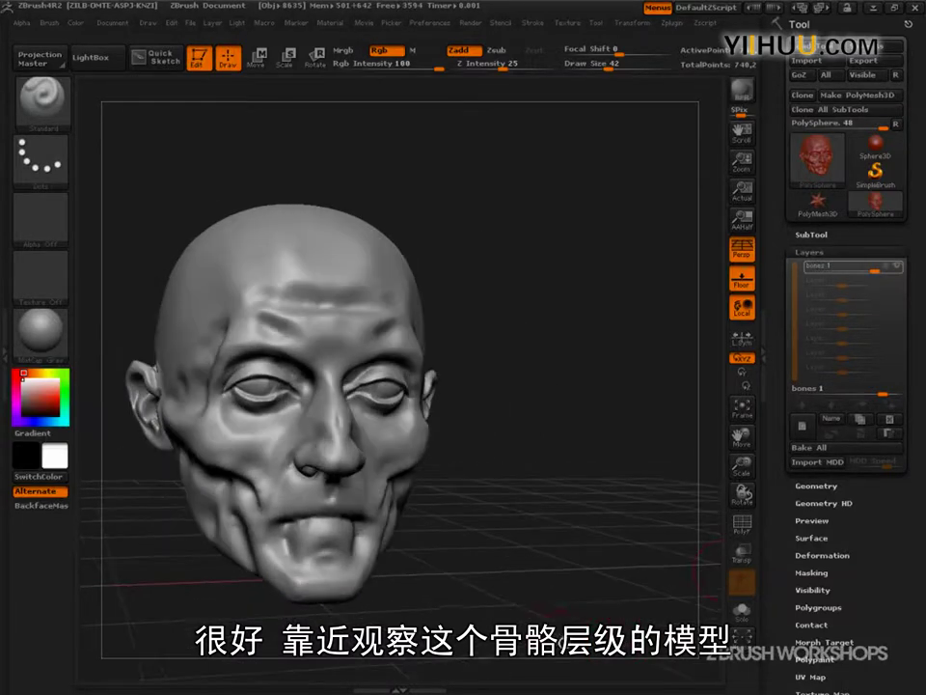
click(808, 434)
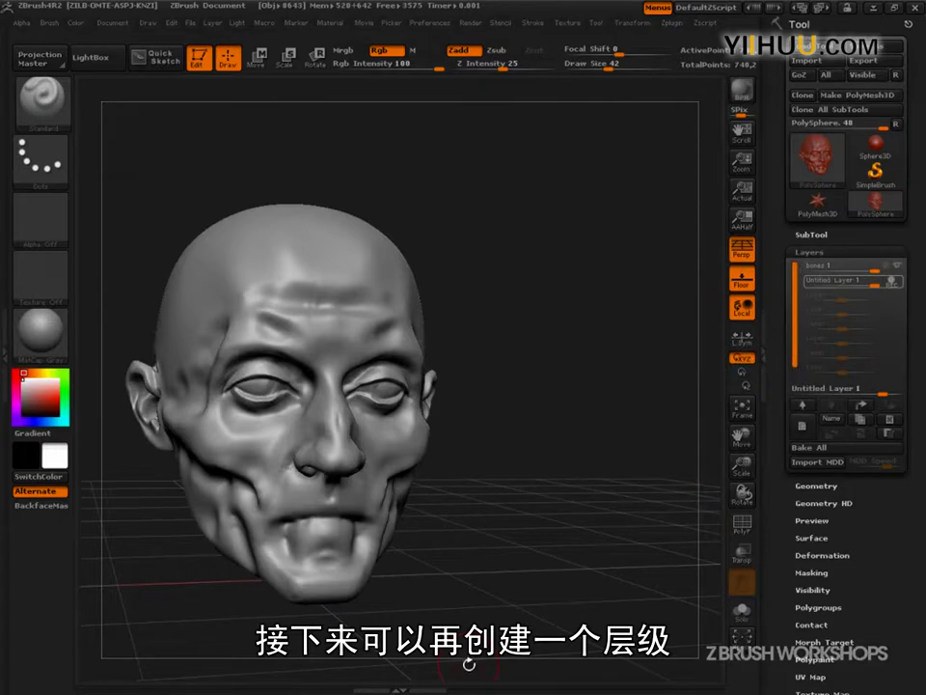
drag(664, 641, 664, 589)
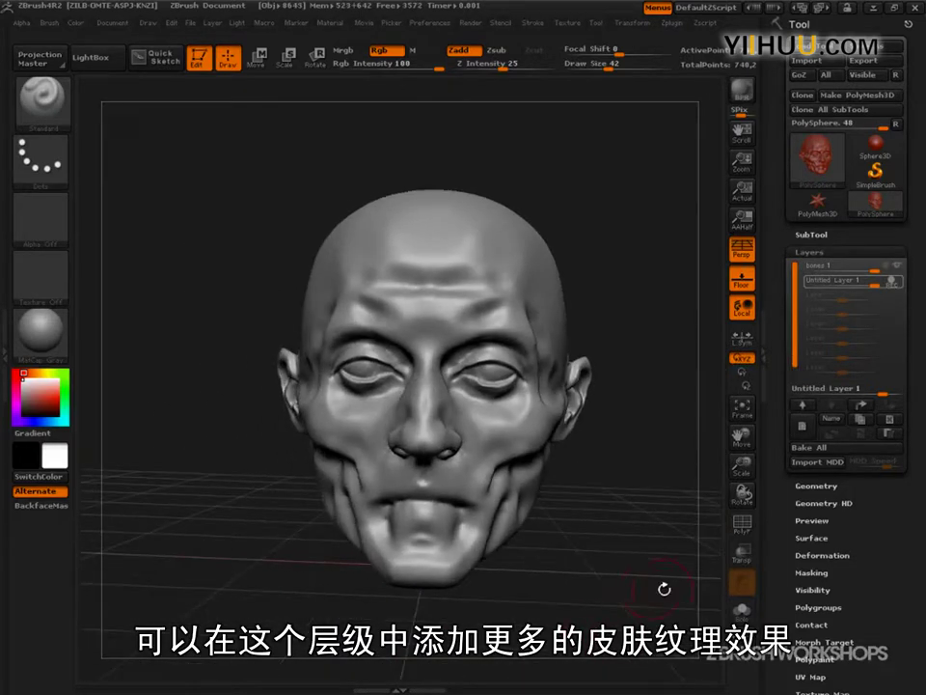